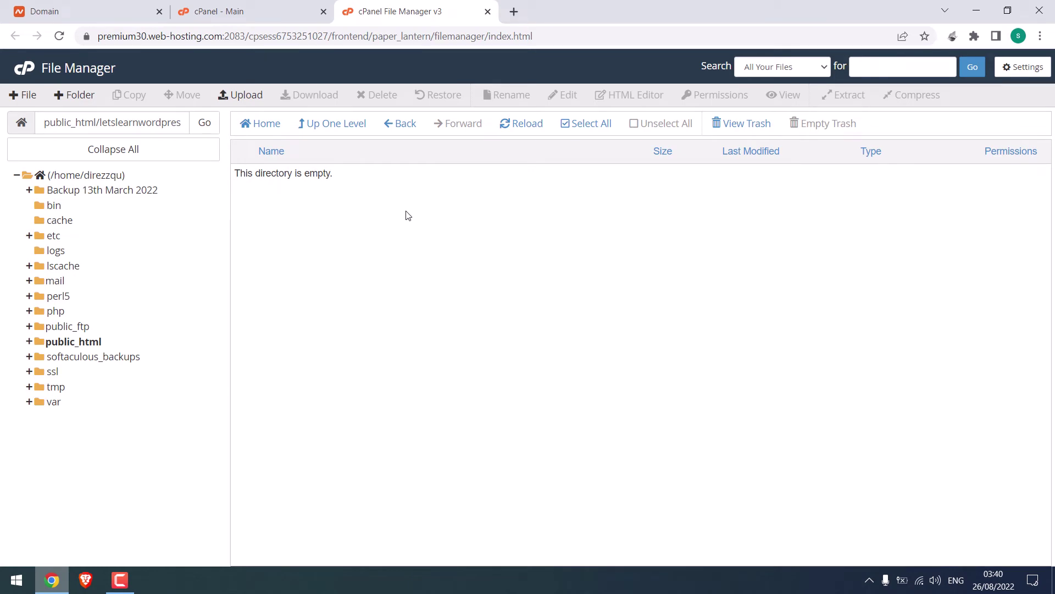
Step: Load wordpress.org in a new browser tab
click(514, 12)
text(wordpress.org)
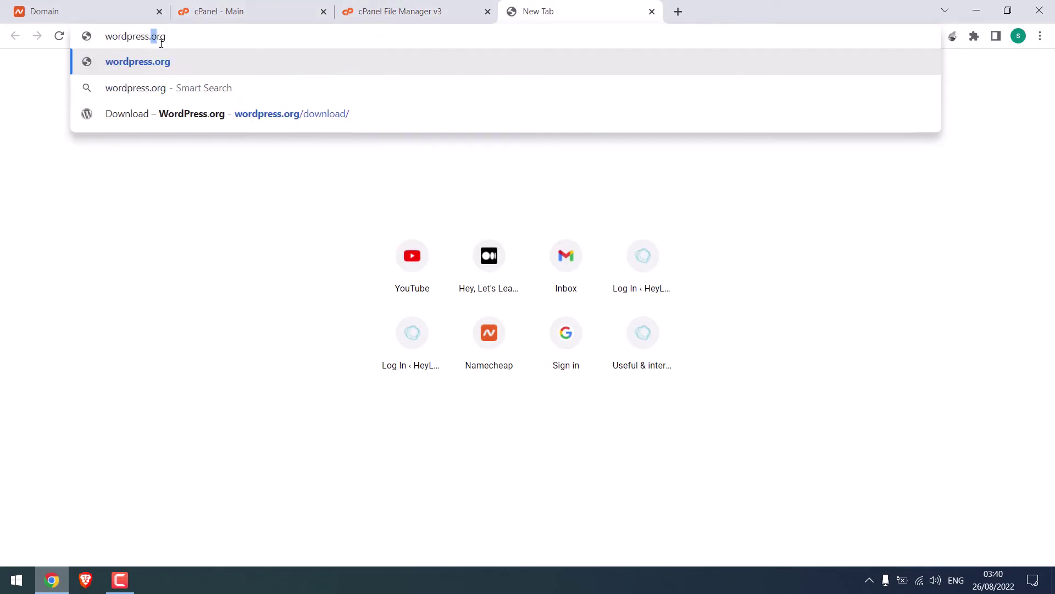
drag(163, 43, 169, 44)
click(188, 41)
key(Return)
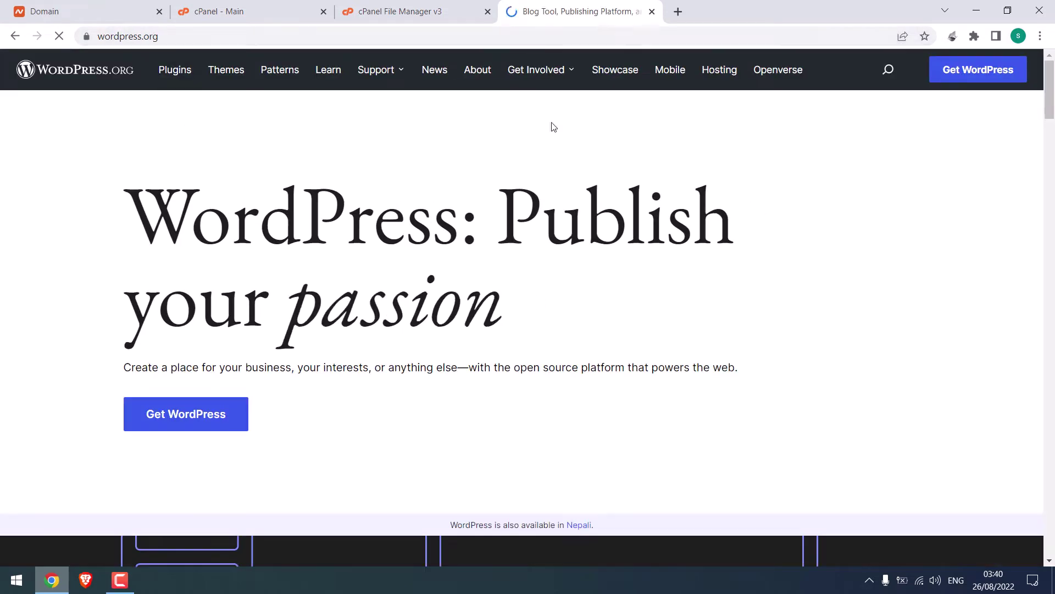
Step: Download the WordPress 6.0.1 zip and show the full downloads list
click(194, 417)
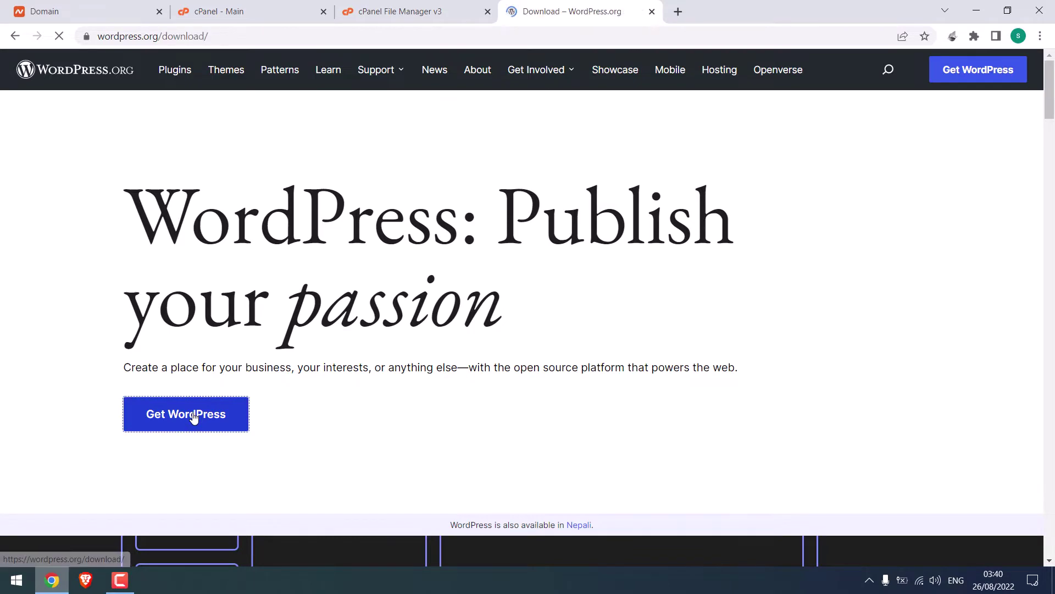
drag(1049, 148, 1049, 176)
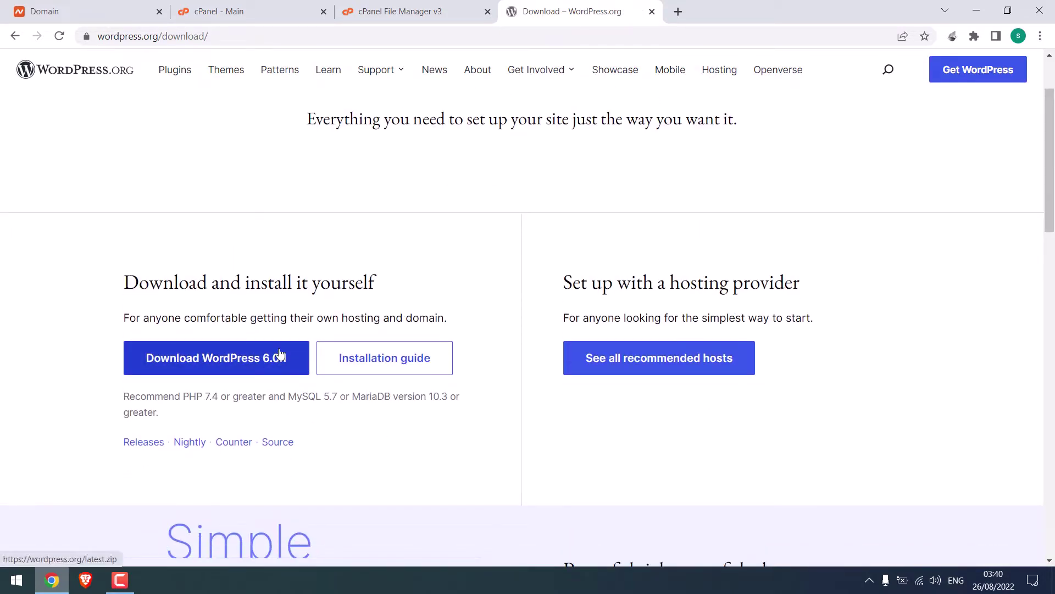
click(238, 361)
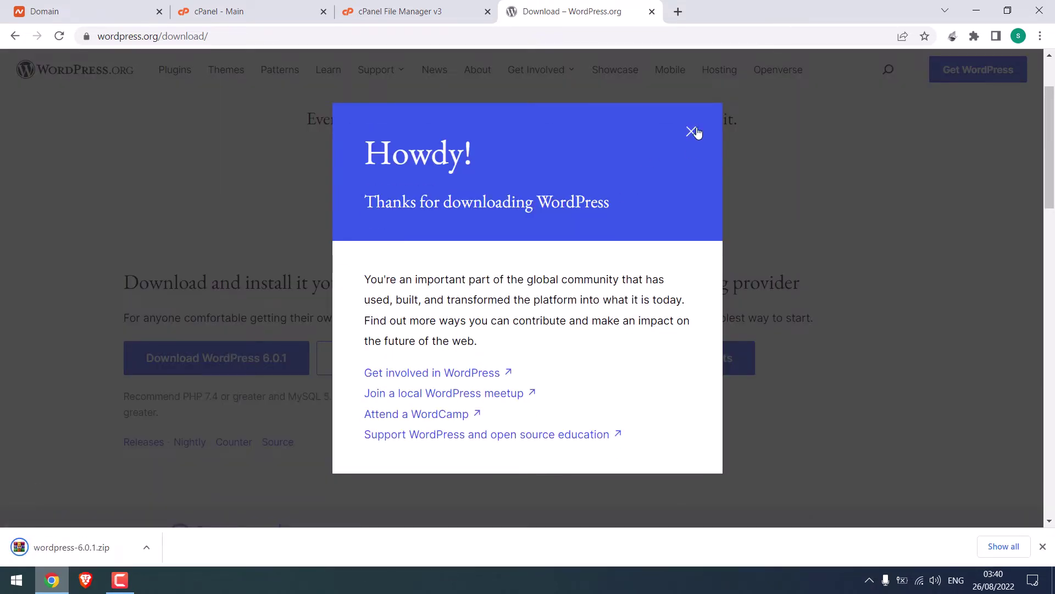
click(692, 131)
click(1004, 547)
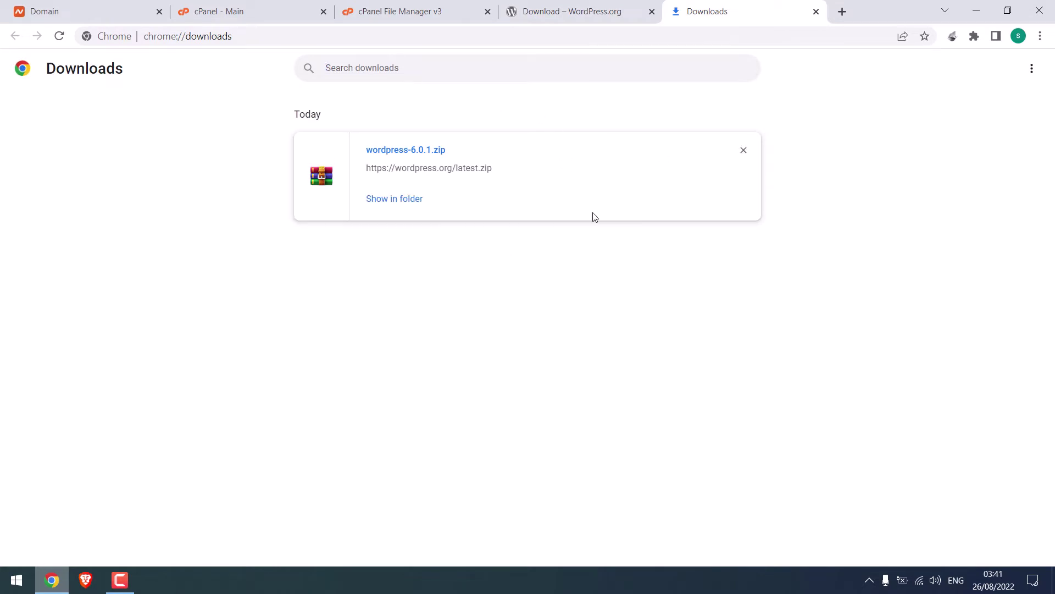
Step: Reveal wordpress-6.0.1.zip in its folder from the Chrome downloads page
click(408, 205)
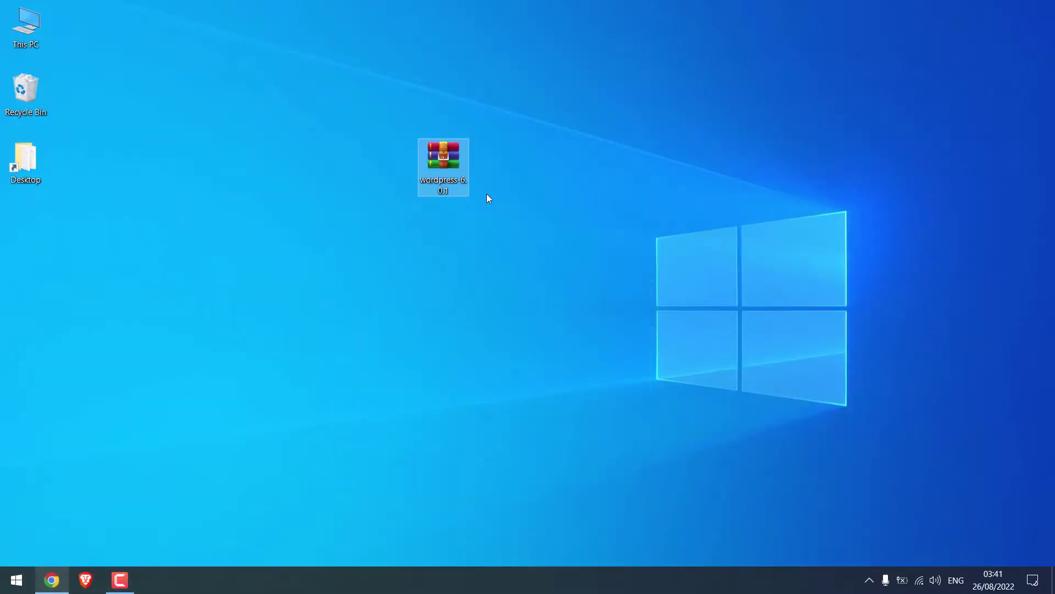
Step: Upload wordpress-6.0.1.zip (21.72 MB) into the letslearnwordpress.com folder and go back to its listing
click(52, 580)
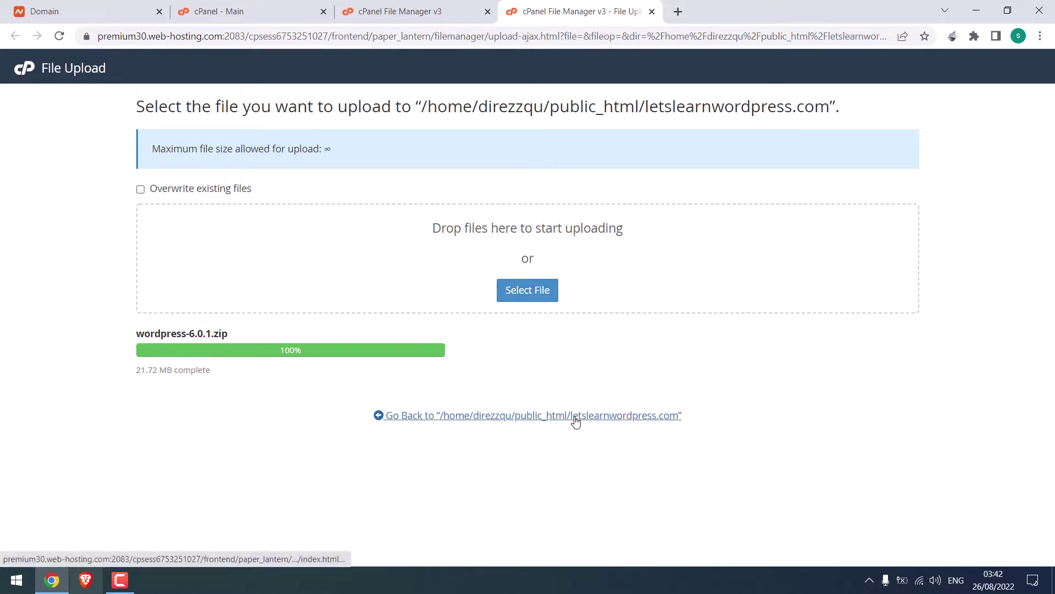
click(624, 416)
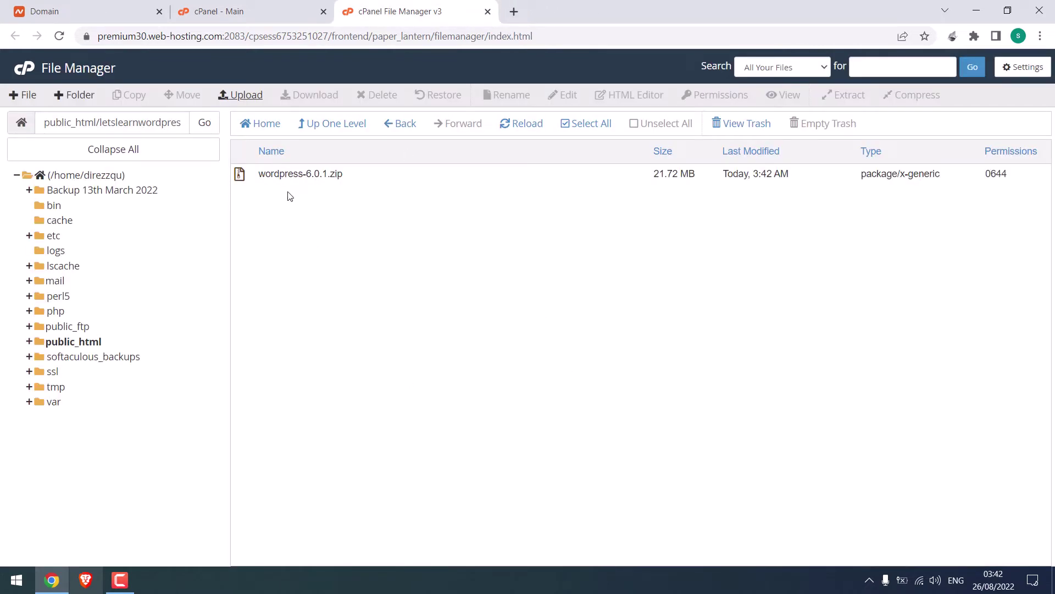
Step: Extract wordpress-6.0.1.zip into the site folder and inspect the new wordpress folder
right_click(282, 175)
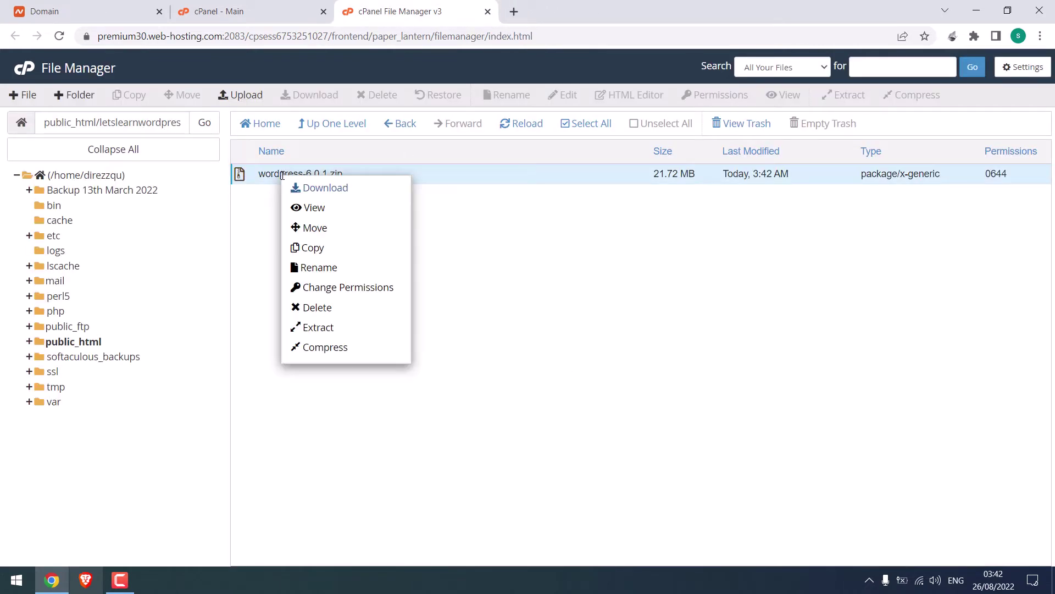
click(325, 331)
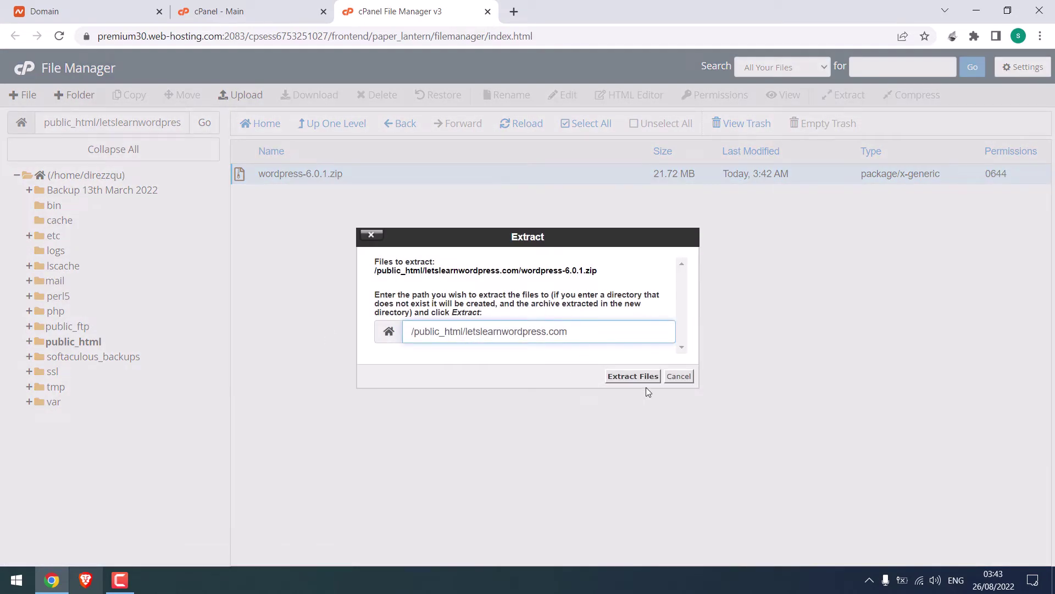
click(648, 378)
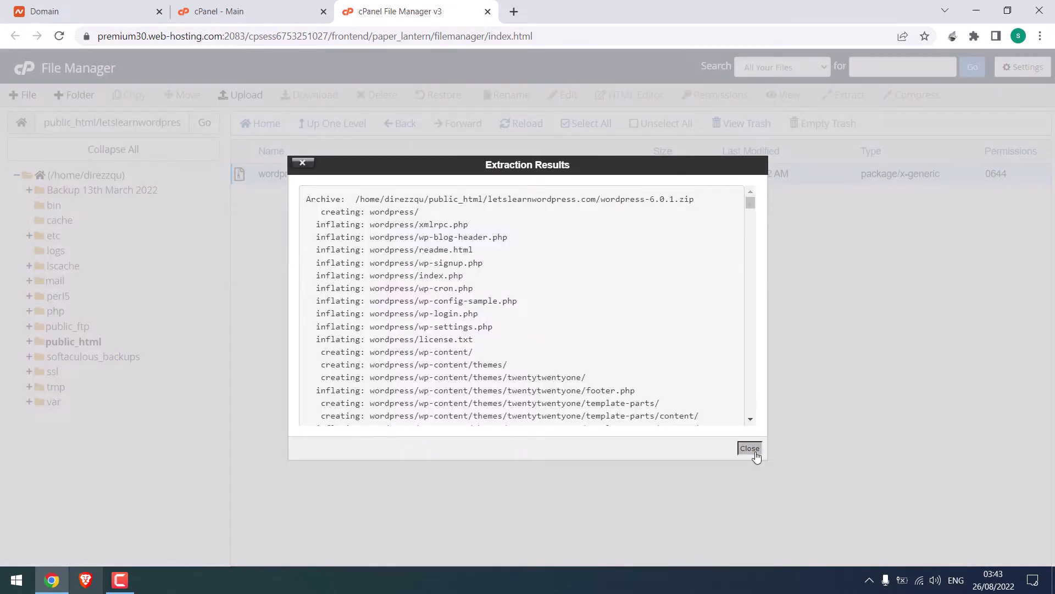
click(755, 451)
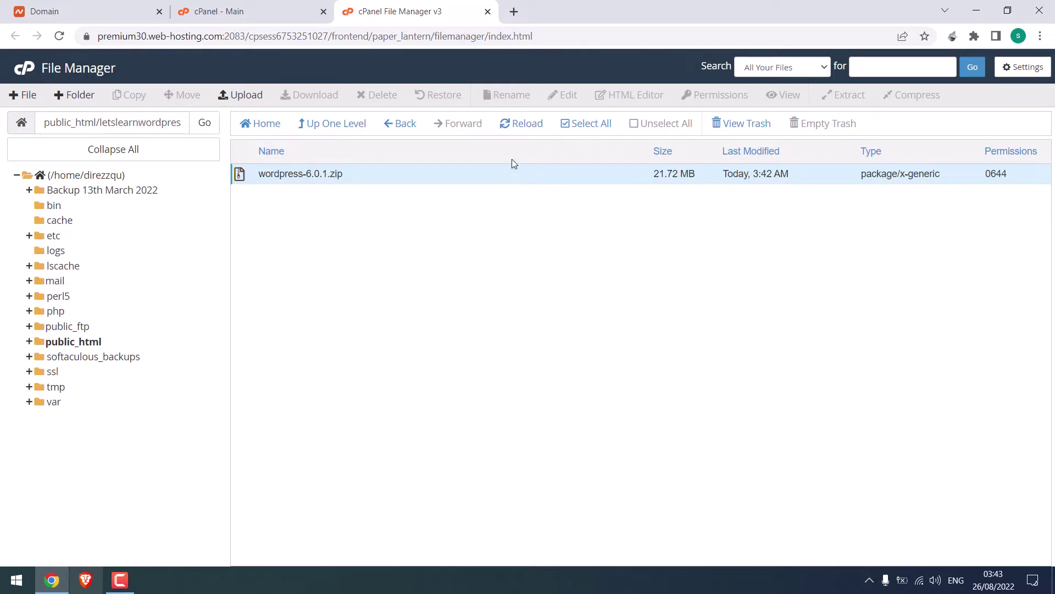
click(522, 124)
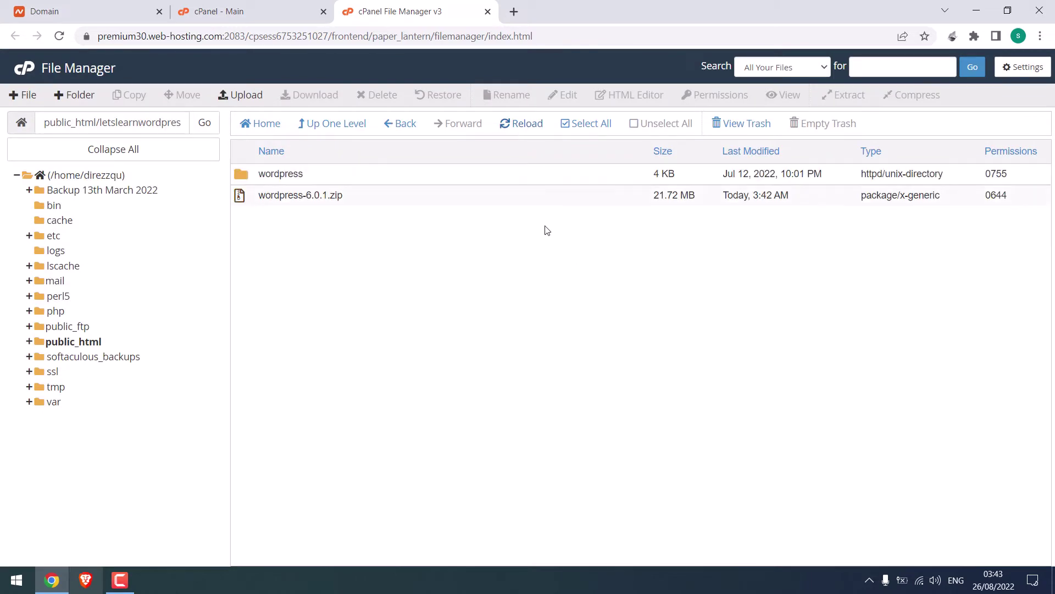
double_click(260, 177)
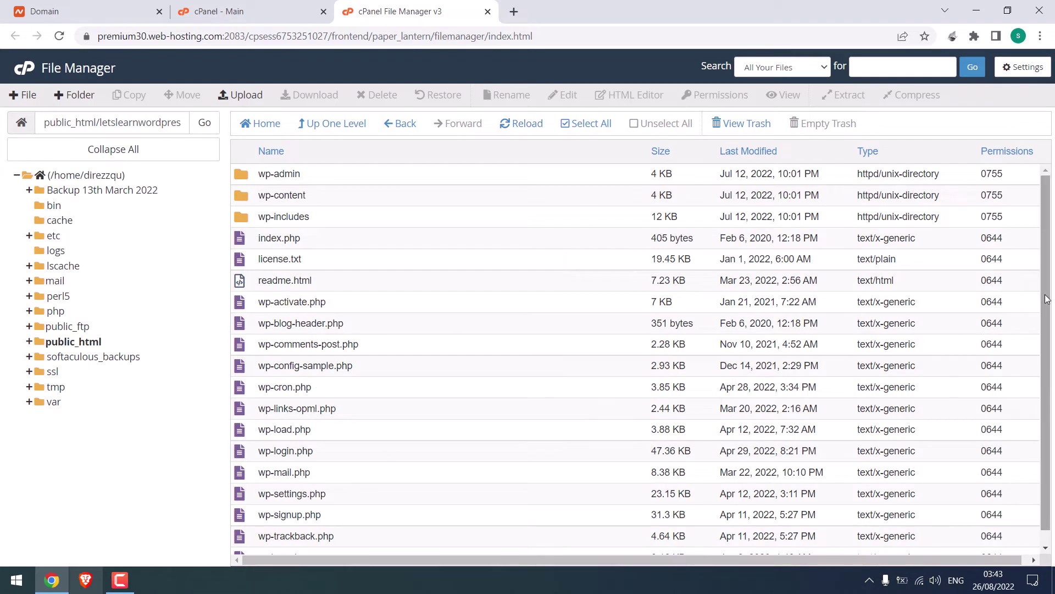
scroll(494, 186, down, 1)
scroll(494, 186, up, 1)
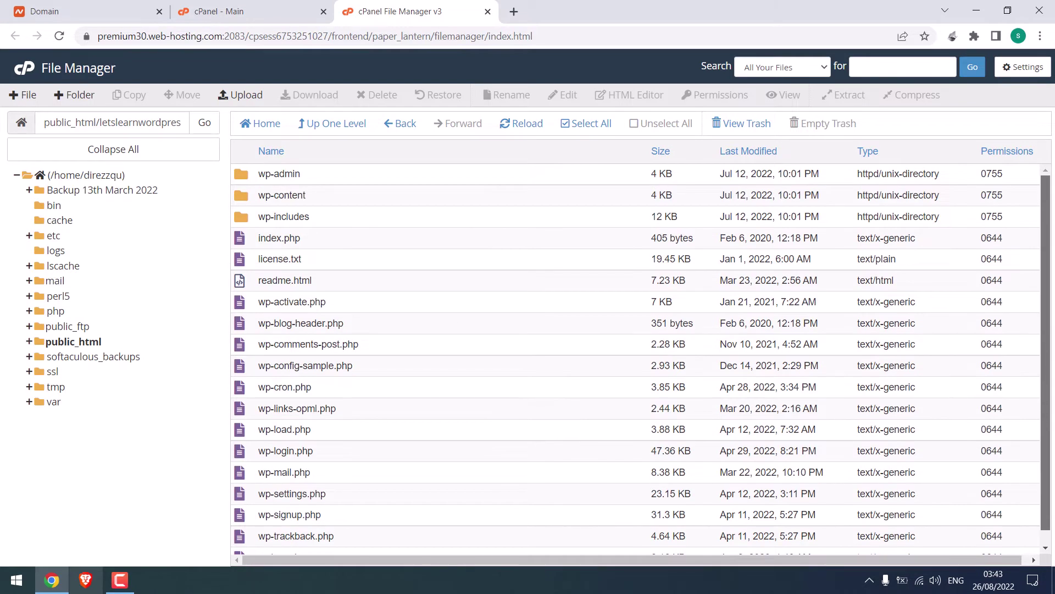
Step: Move the WordPress zip to the trash, leaving only the wordpress folder
click(398, 124)
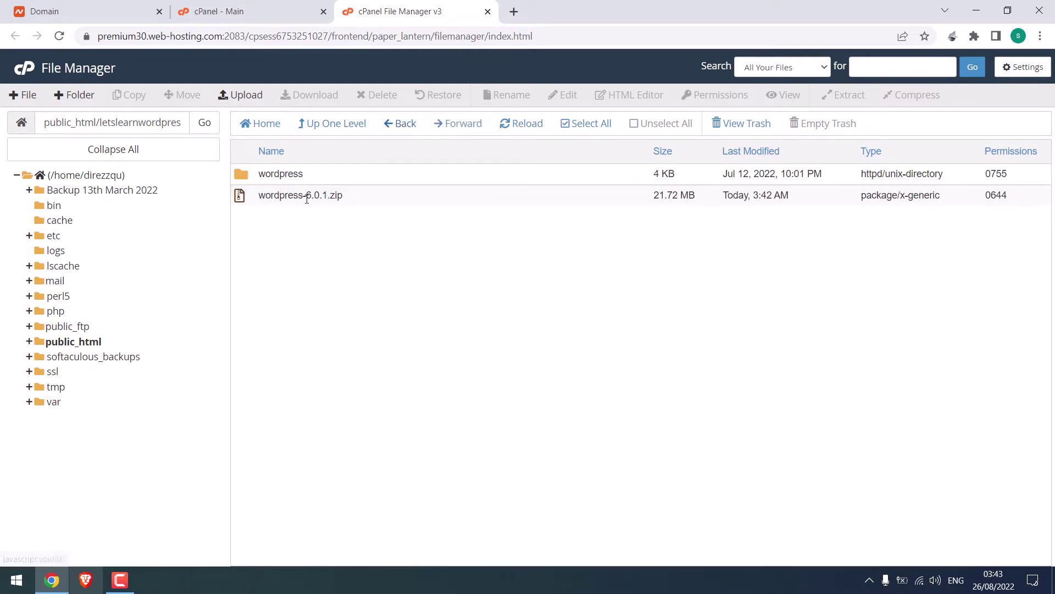
click(305, 197)
right_click(305, 196)
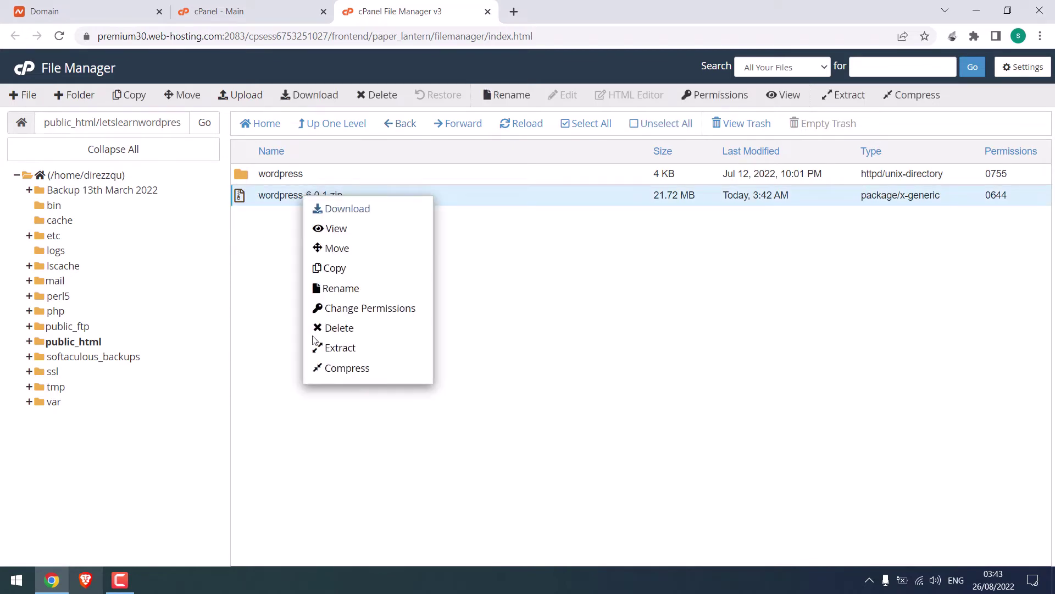
click(336, 344)
click(641, 355)
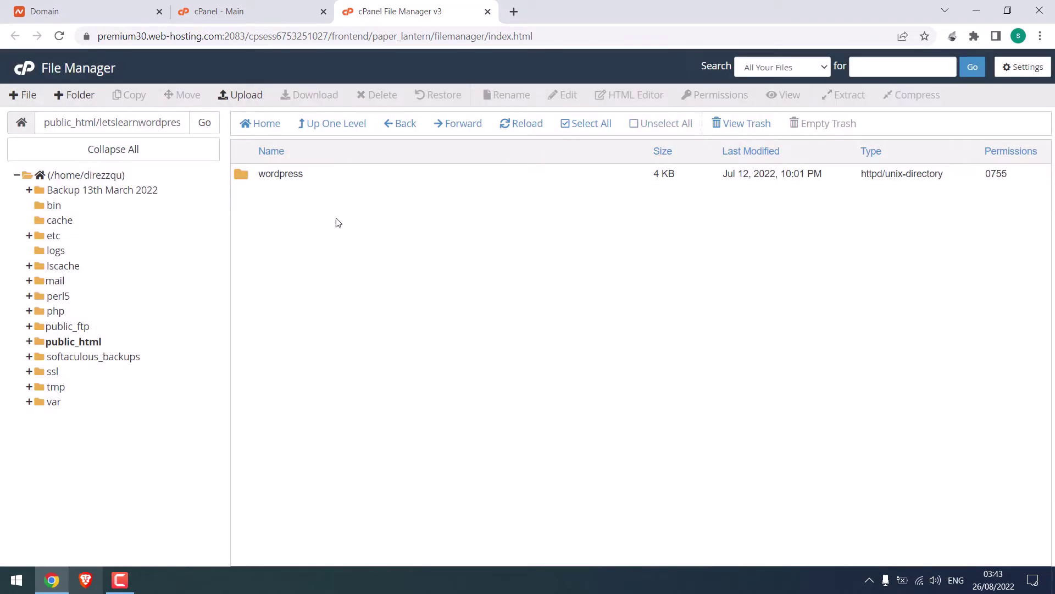
click(244, 176)
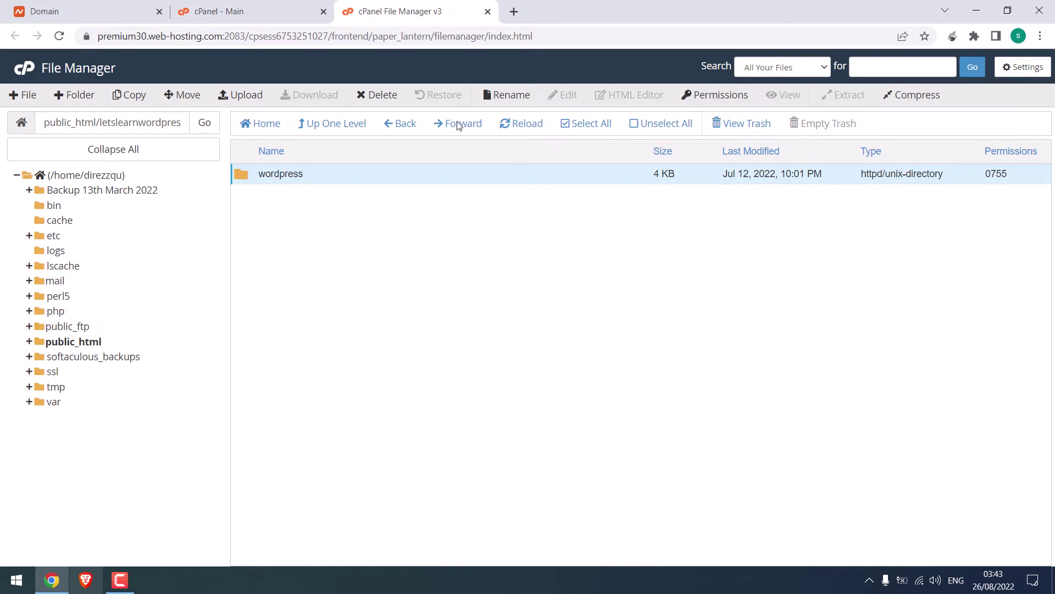
Step: Load letslearnwordpress.com/wordpress in a new tab to reach the setup language page
click(514, 11)
text(le)
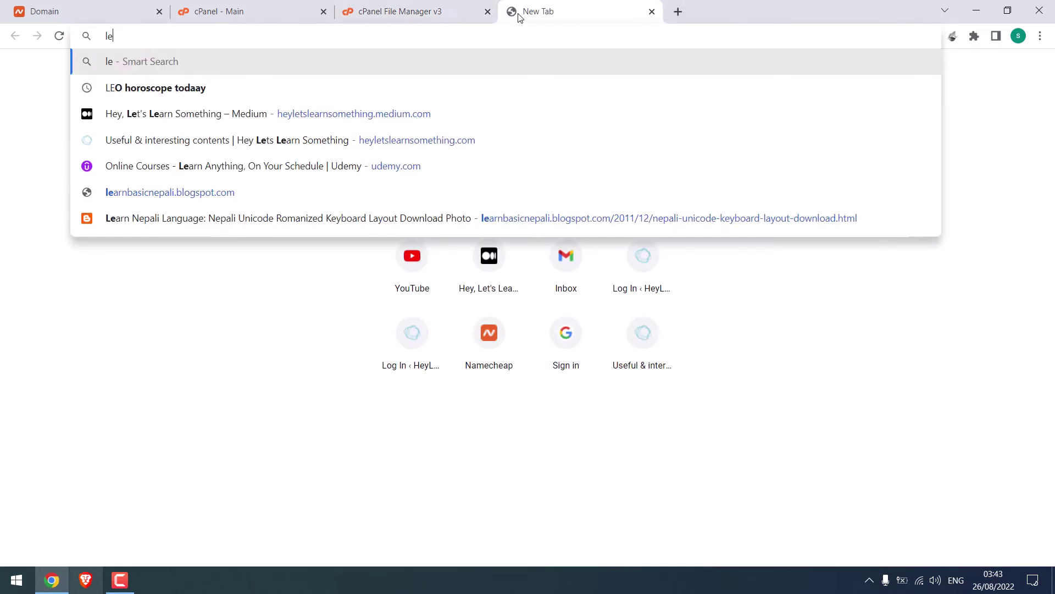
text(tslearnwordp)
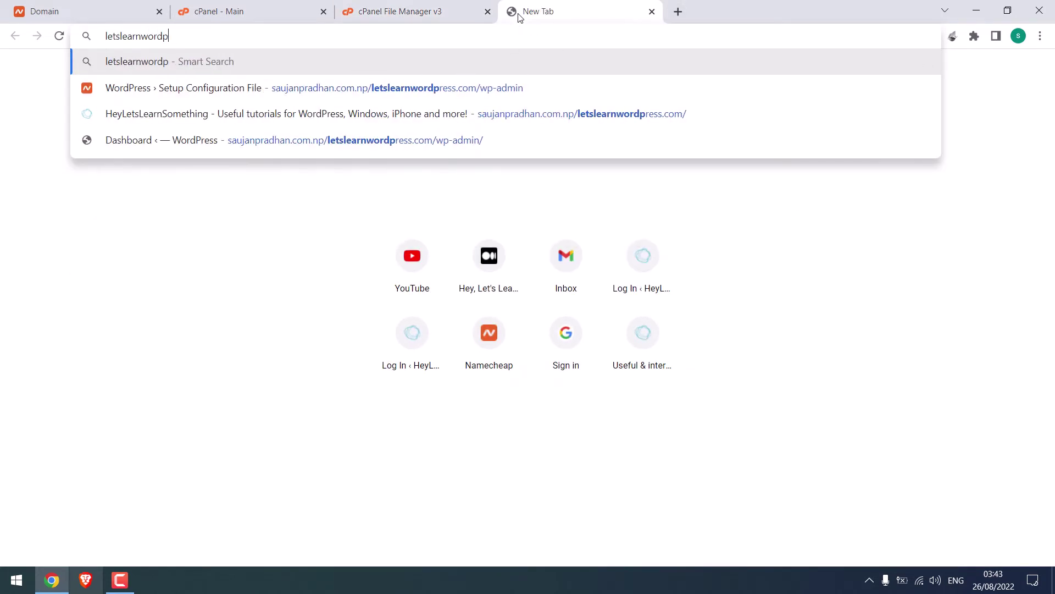
text(ress.com/wordpress)
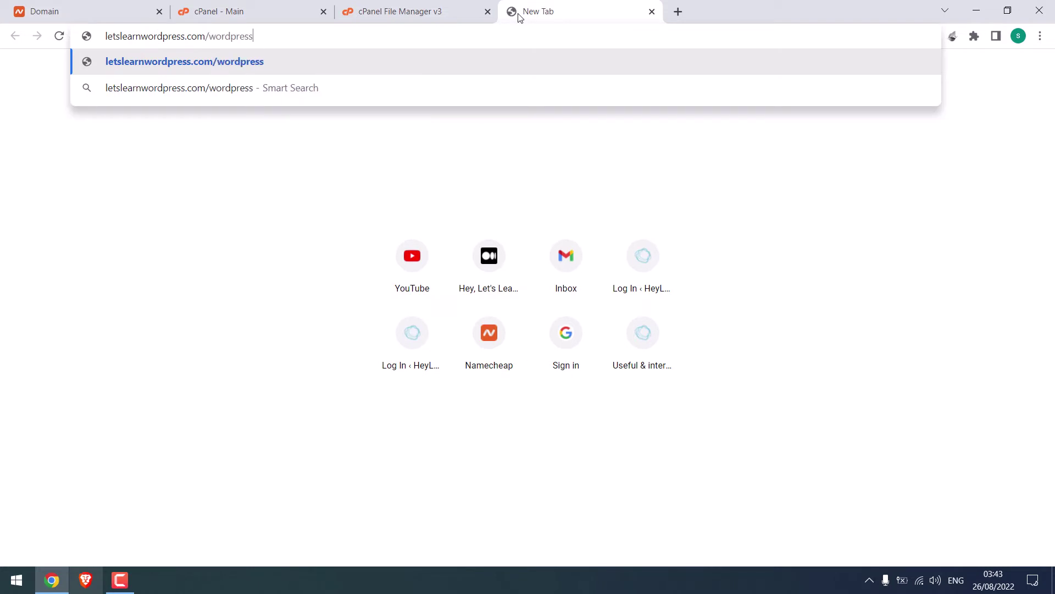
key(Return)
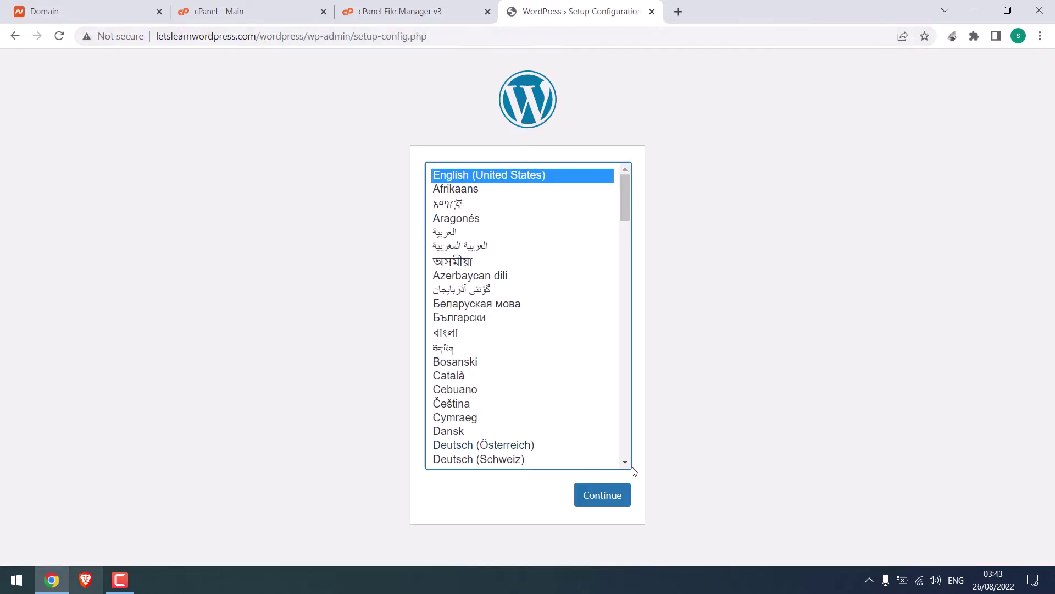
drag(259, 37, 304, 38)
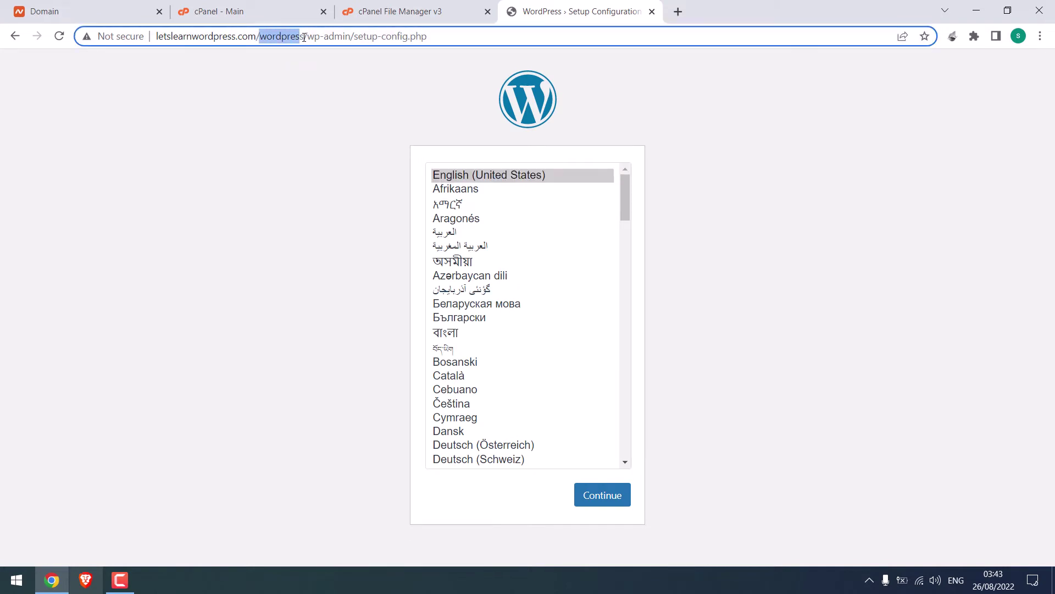
Step: Show hidden files and move all wordpress folder contents up into the letslearnwordpress.com folder
click(652, 12)
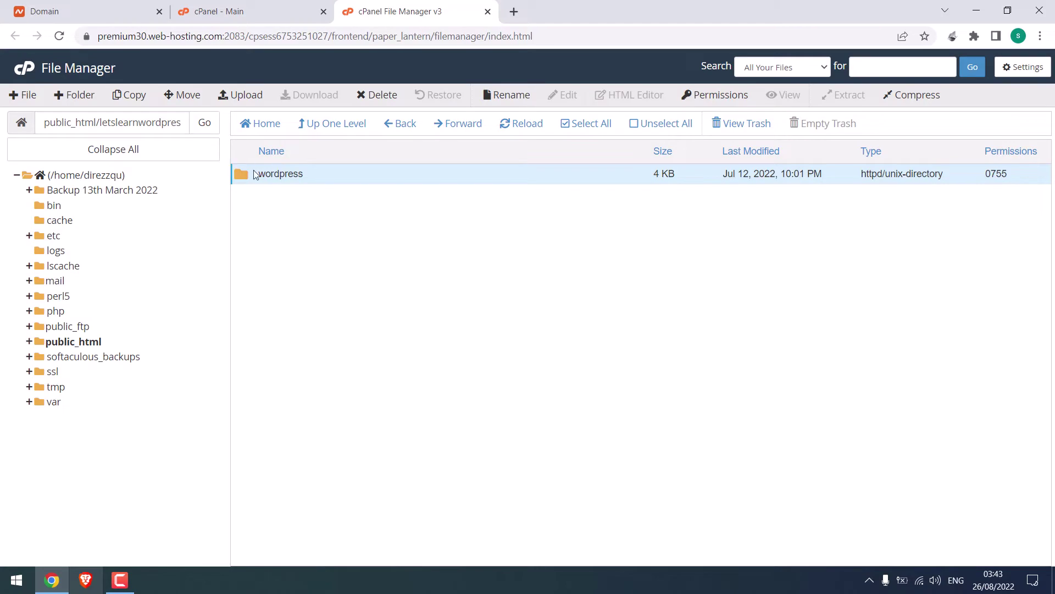
double_click(248, 173)
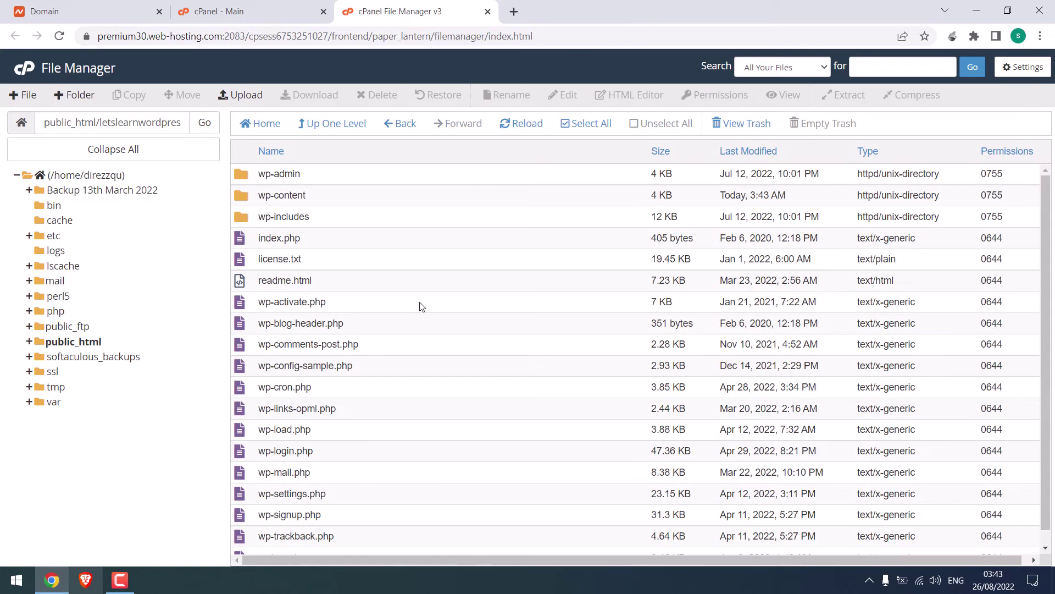
click(1023, 67)
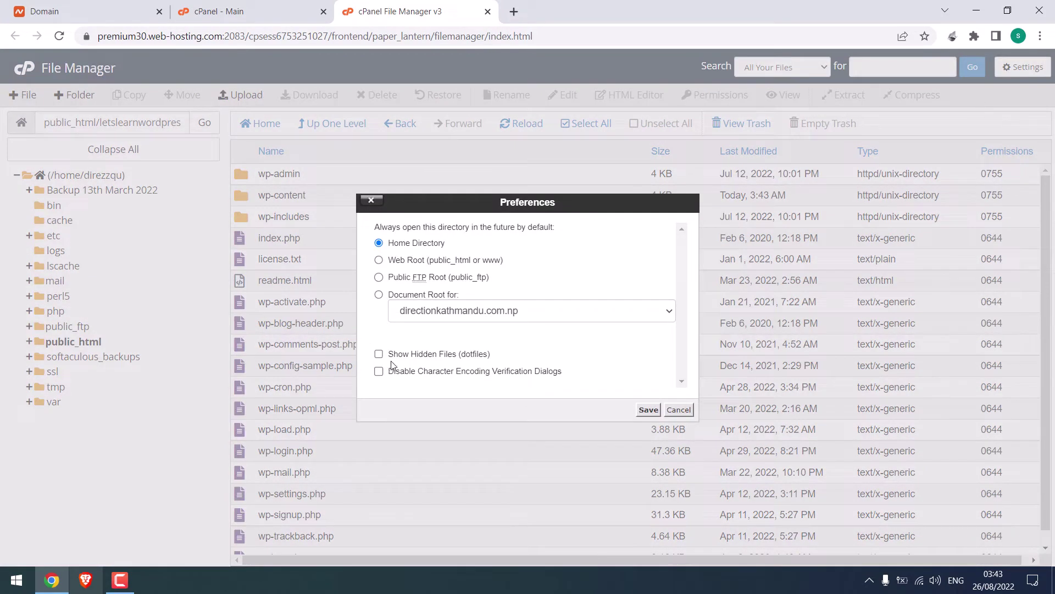
click(648, 410)
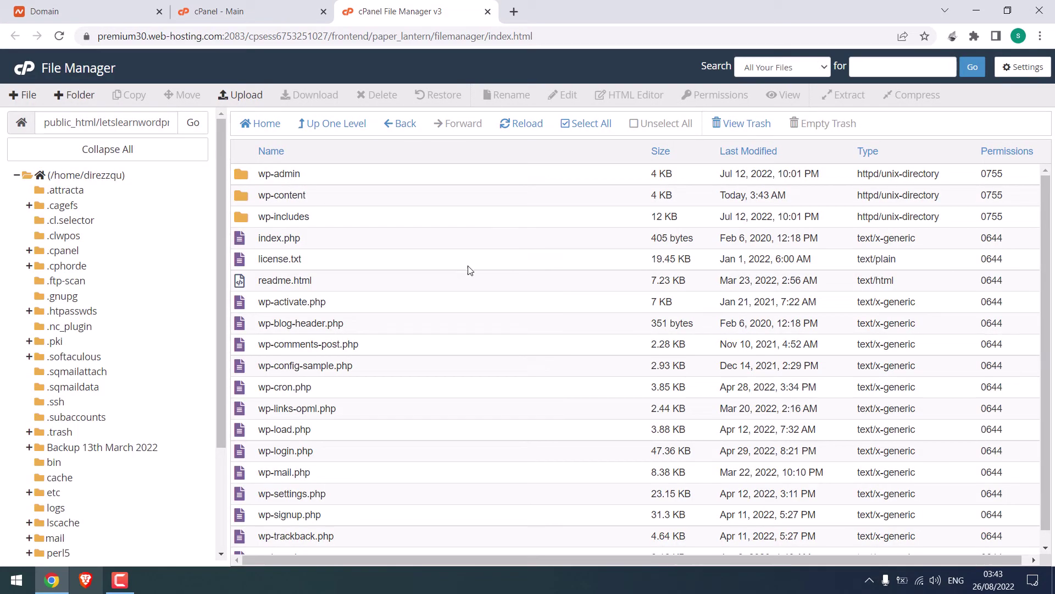
click(587, 125)
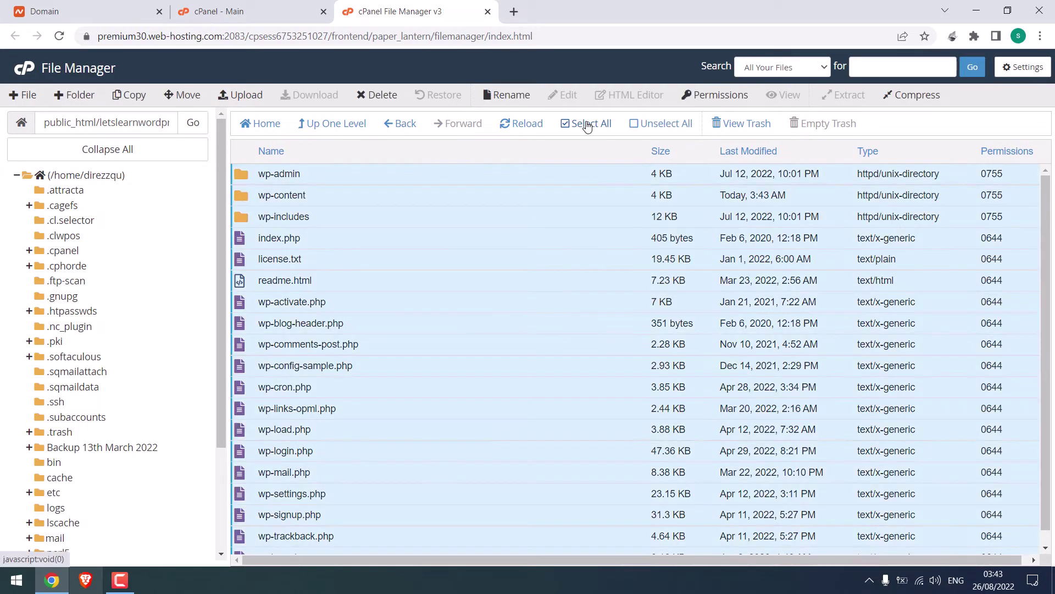
click(187, 96)
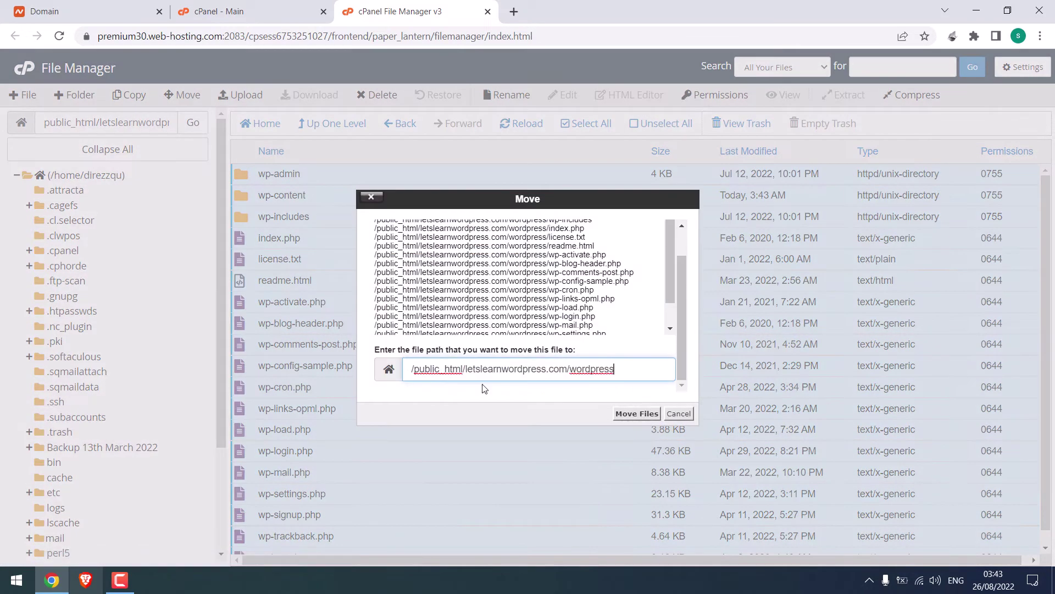
drag(588, 371, 615, 372)
key(BackSpace)
click(635, 417)
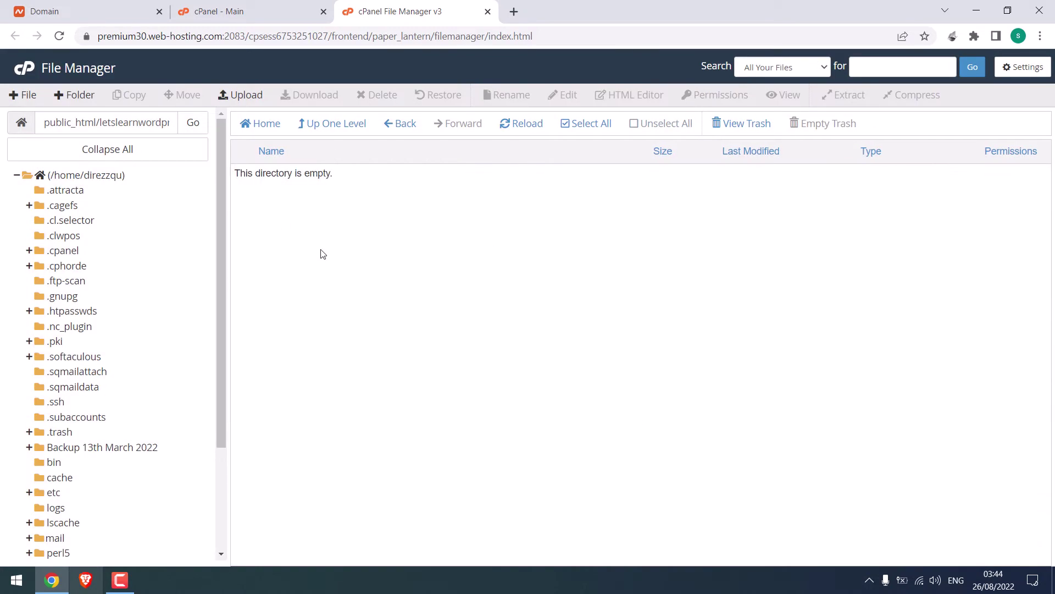
Step: Permanently delete the empty wordpress folder, skipping the trash
click(393, 126)
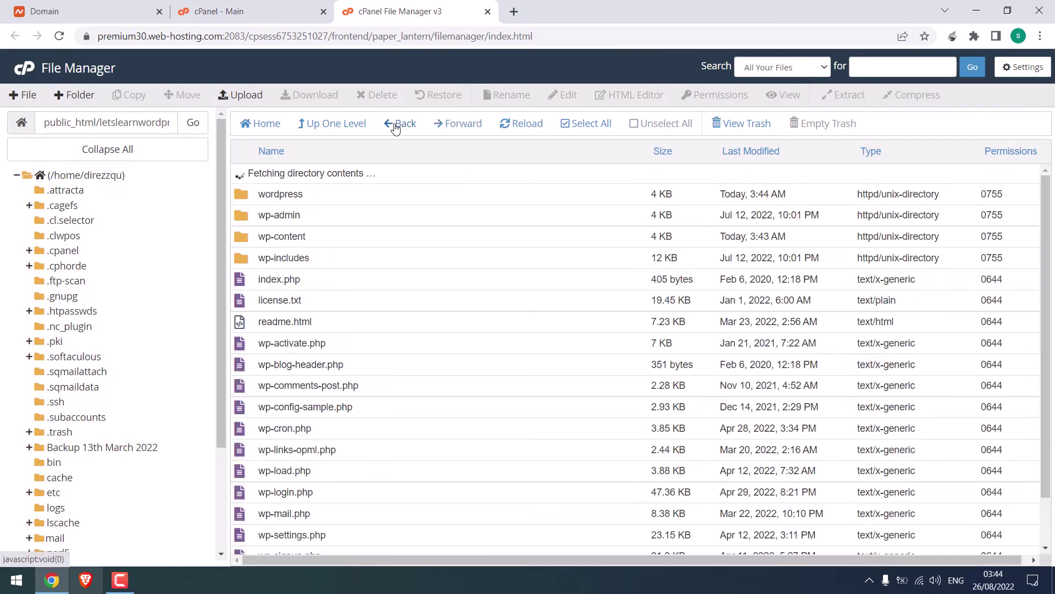
click(246, 182)
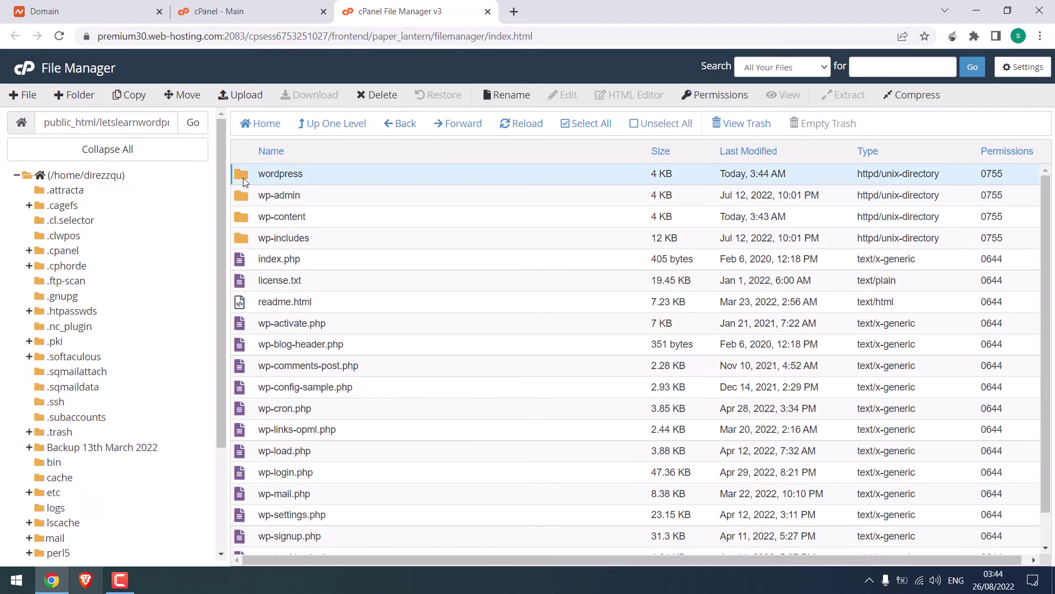
click(365, 98)
click(419, 317)
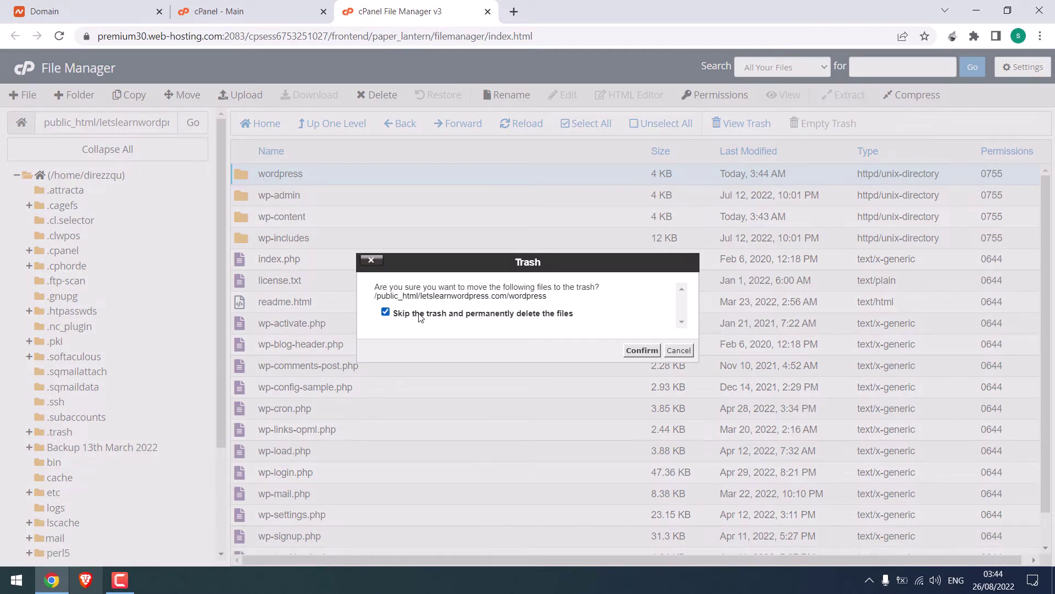
click(627, 351)
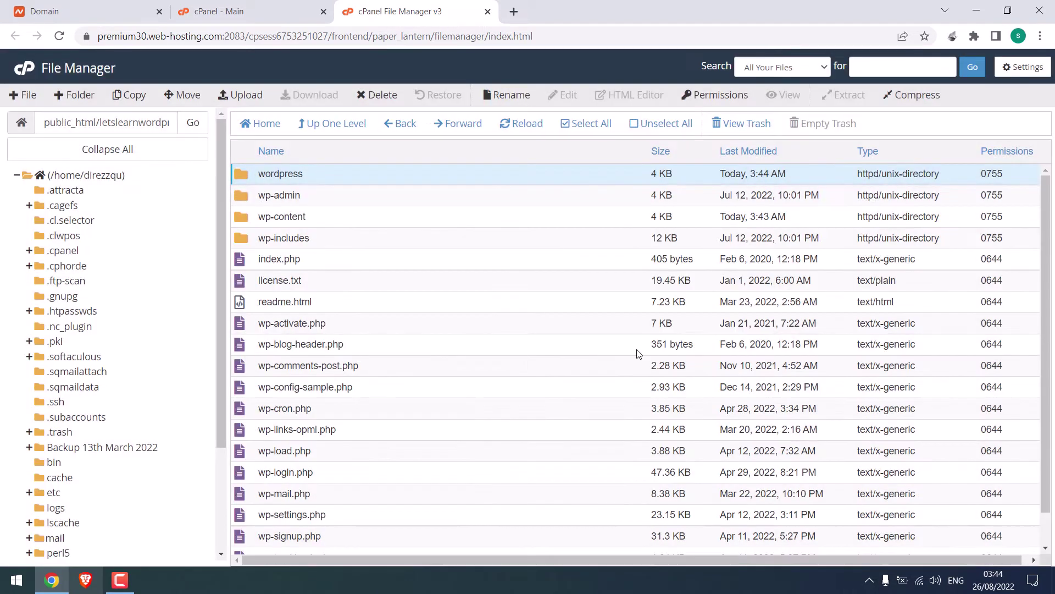
Step: Load letslearnwordpress.com in a new tab and close the File Manager tab
click(514, 11)
text(letslearnwordpress.)
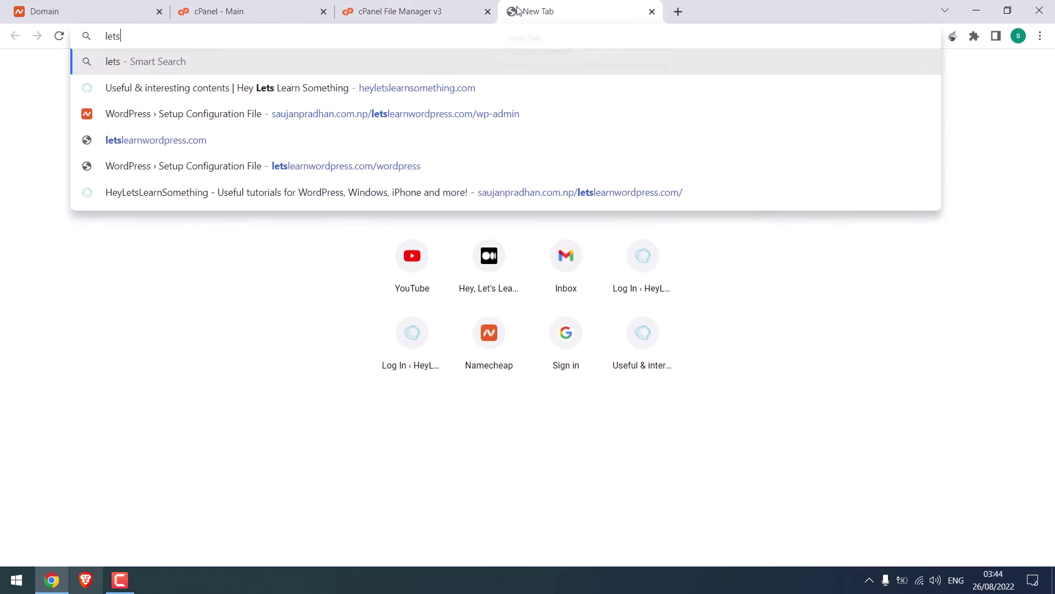
text(com)
key(Return)
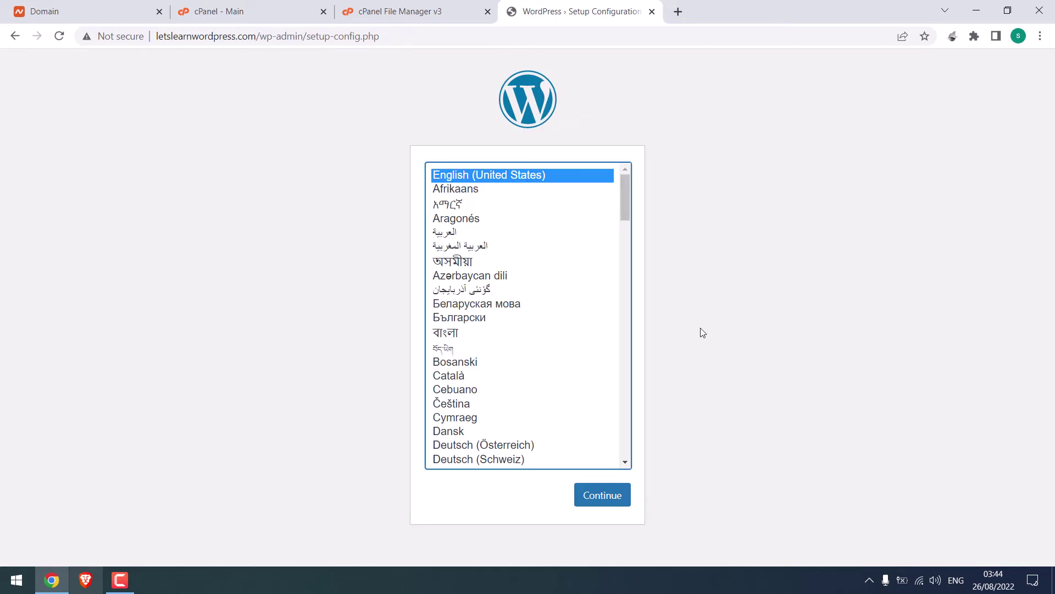
click(432, 6)
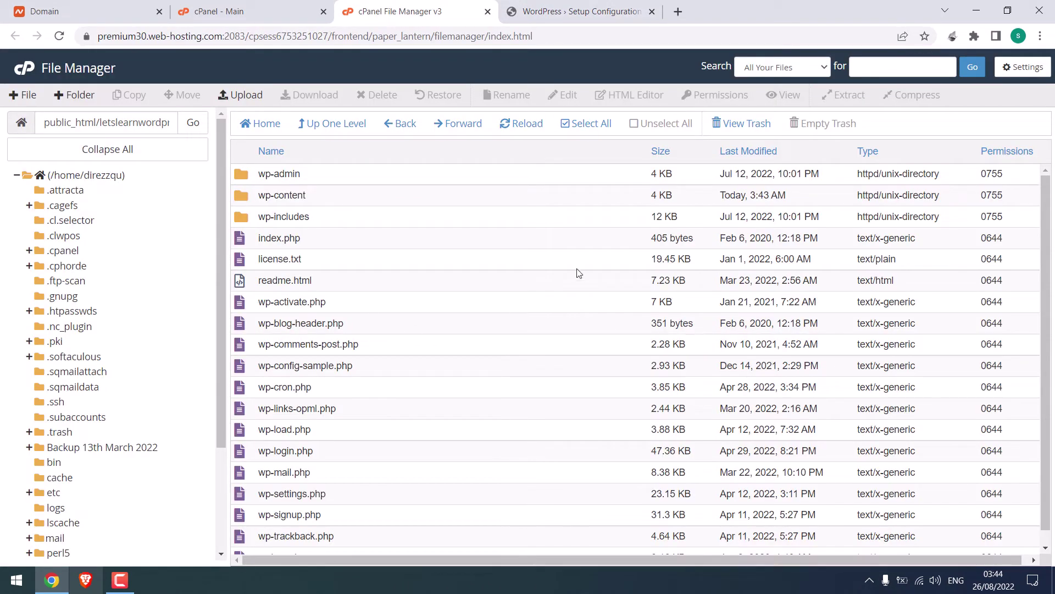
click(487, 12)
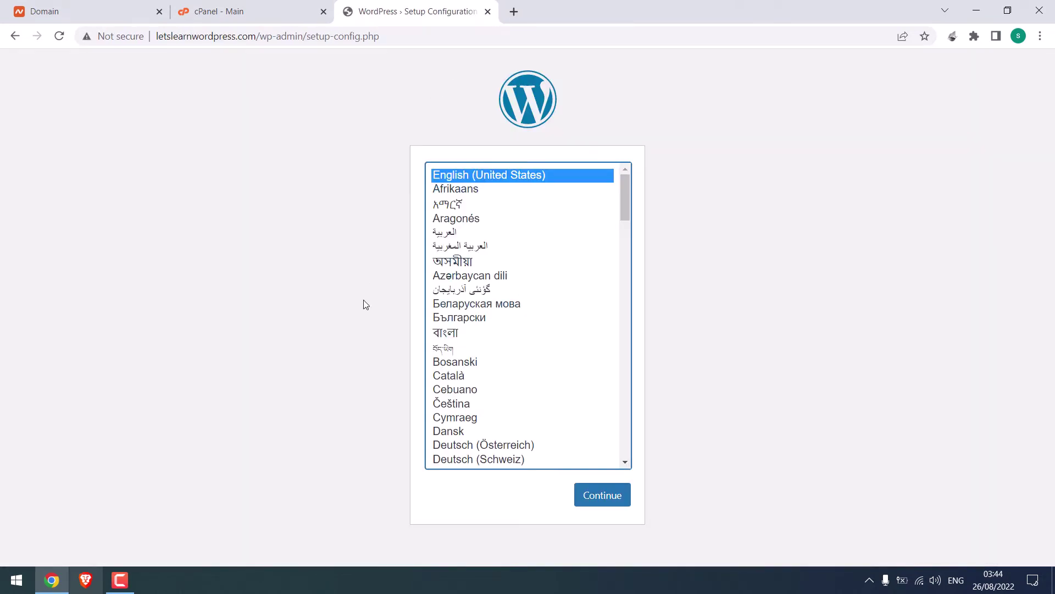
Step: Continue in English (United States) and review the required database name, username, password and host
click(611, 496)
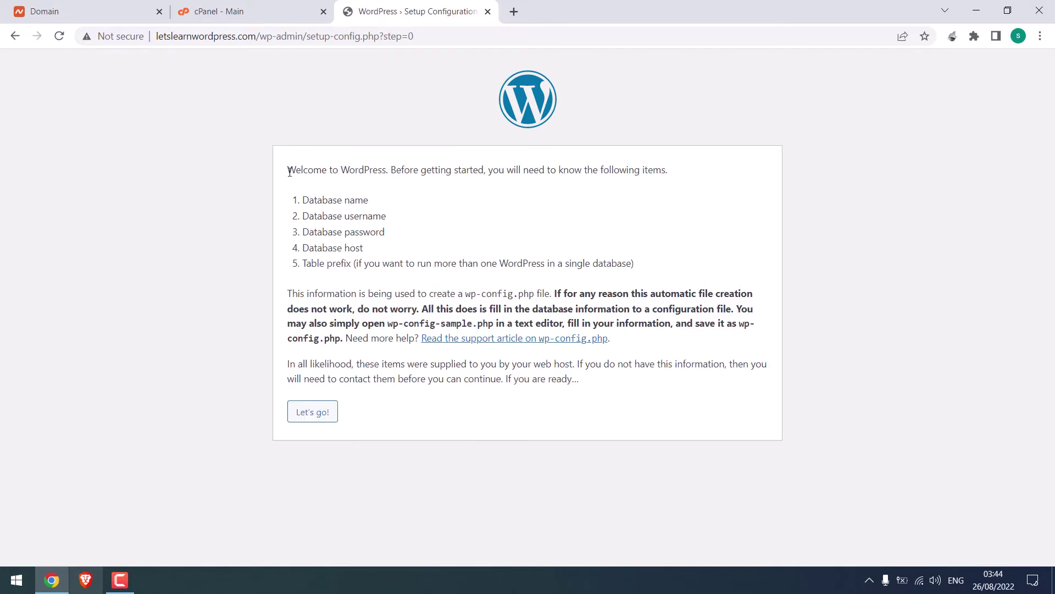
drag(290, 172, 385, 165)
click(369, 213)
drag(378, 205, 297, 203)
drag(387, 217, 295, 214)
drag(387, 233, 683, 278)
click(370, 380)
drag(305, 194, 382, 255)
click(441, 227)
Step: Open cPanel's MySQL Databases and enter letslearnwordpress as the new database name
click(240, 8)
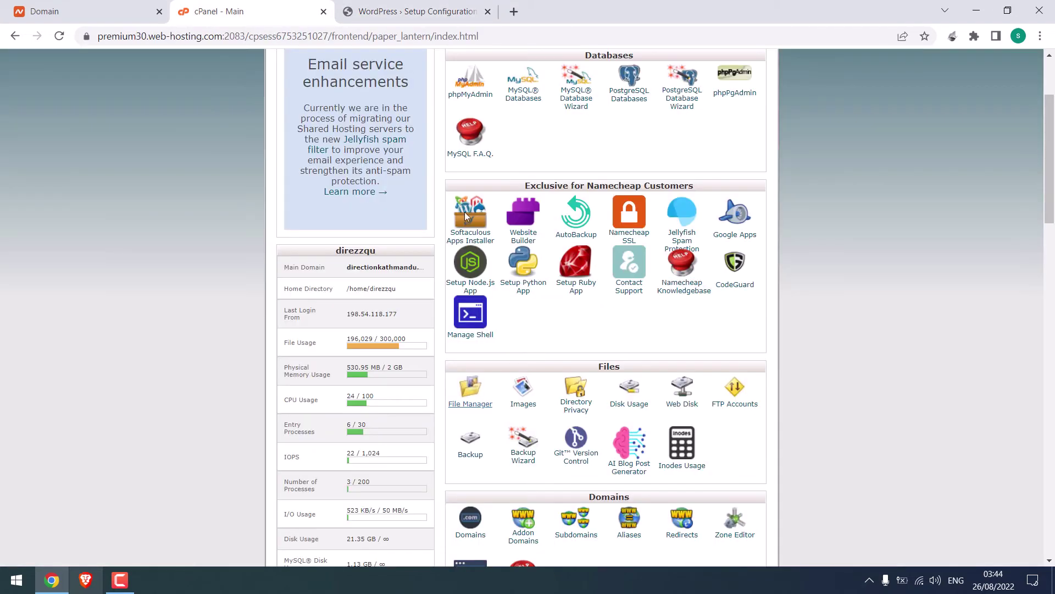
click(523, 102)
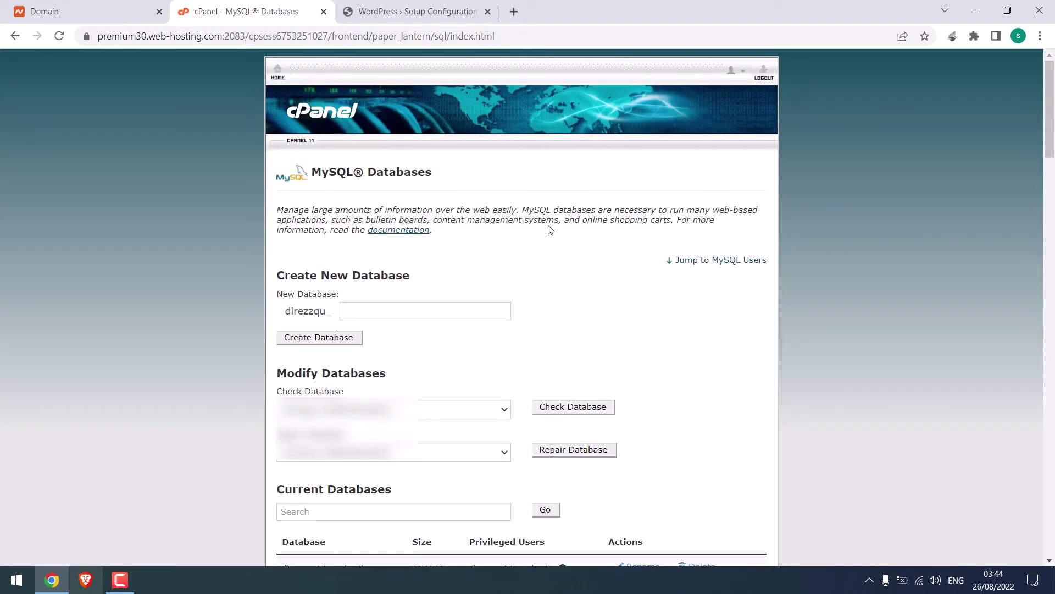
click(373, 308)
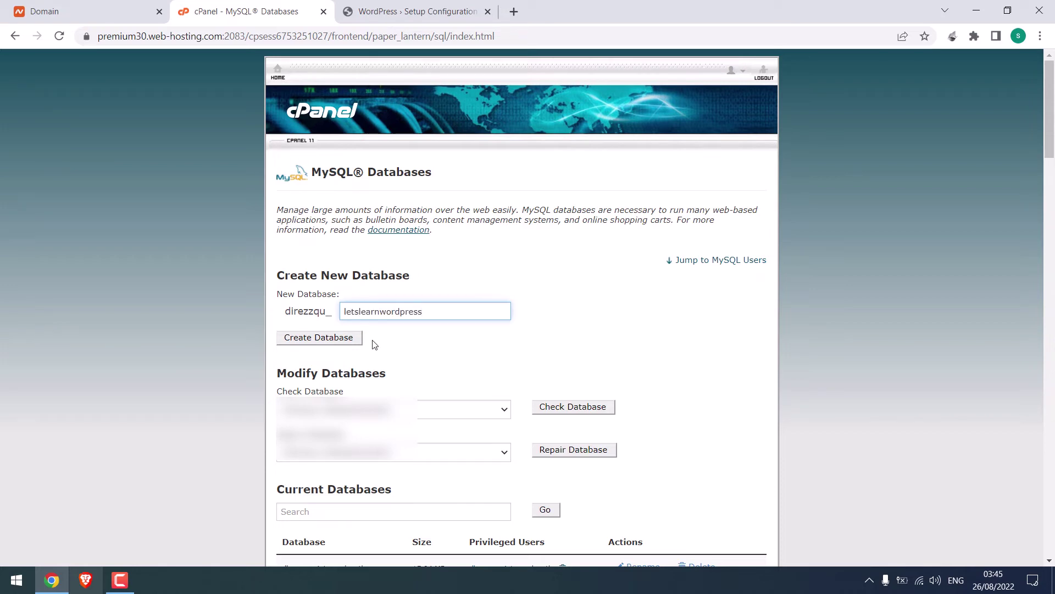
Step: Create the letslearnwordpress database and paste its full prefixed name into a new Notepad note
click(334, 342)
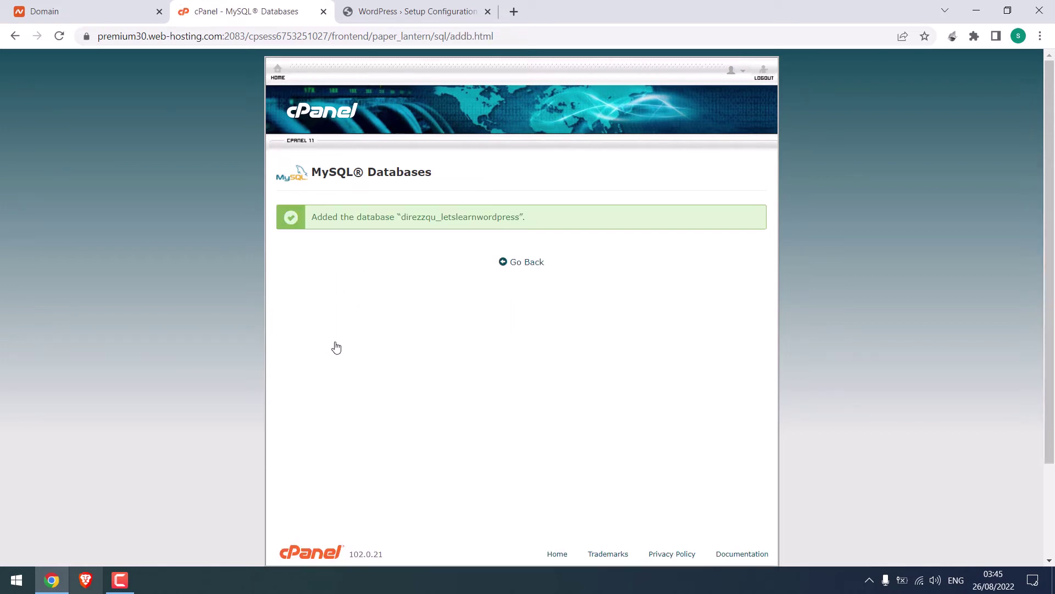
drag(403, 221, 521, 219)
key(ctrl+c)
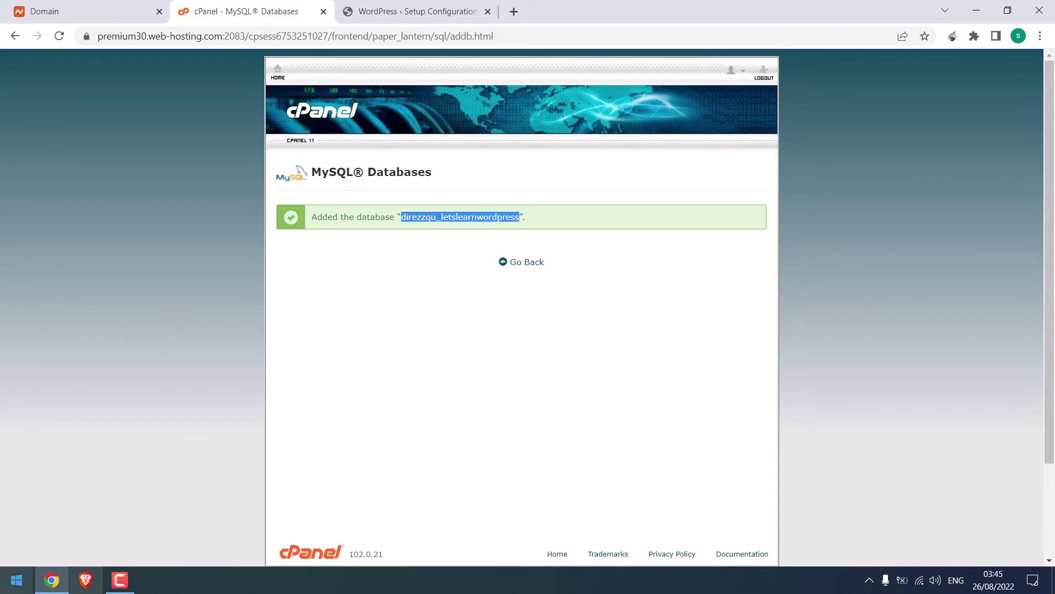
click(17, 580)
text(notepad)
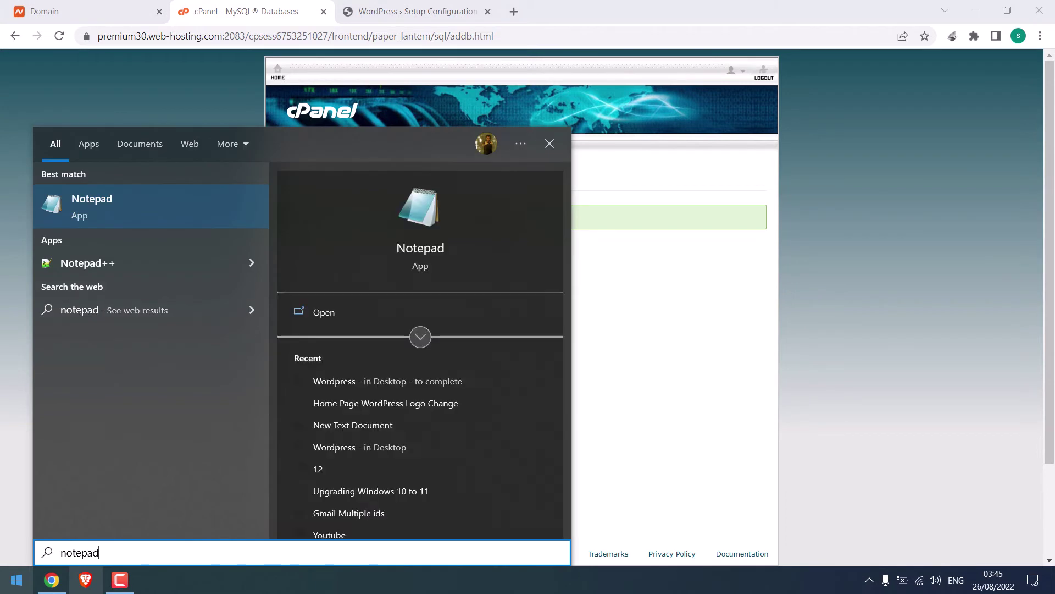
key(Return)
key(ctrl+v)
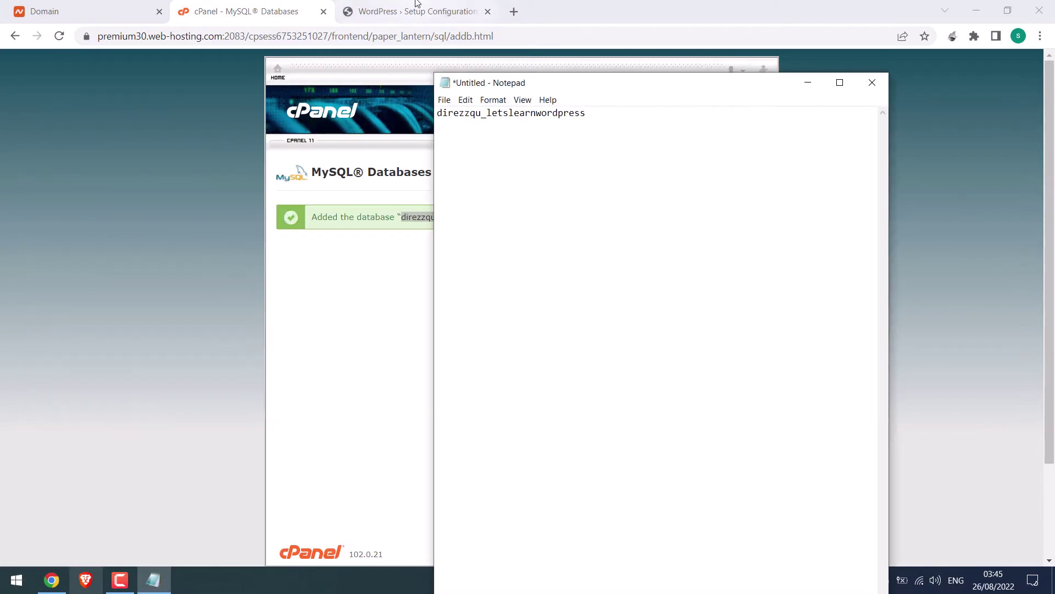
Step: Review the Database name and username items on the WordPress setup page
click(416, 5)
drag(315, 197, 385, 206)
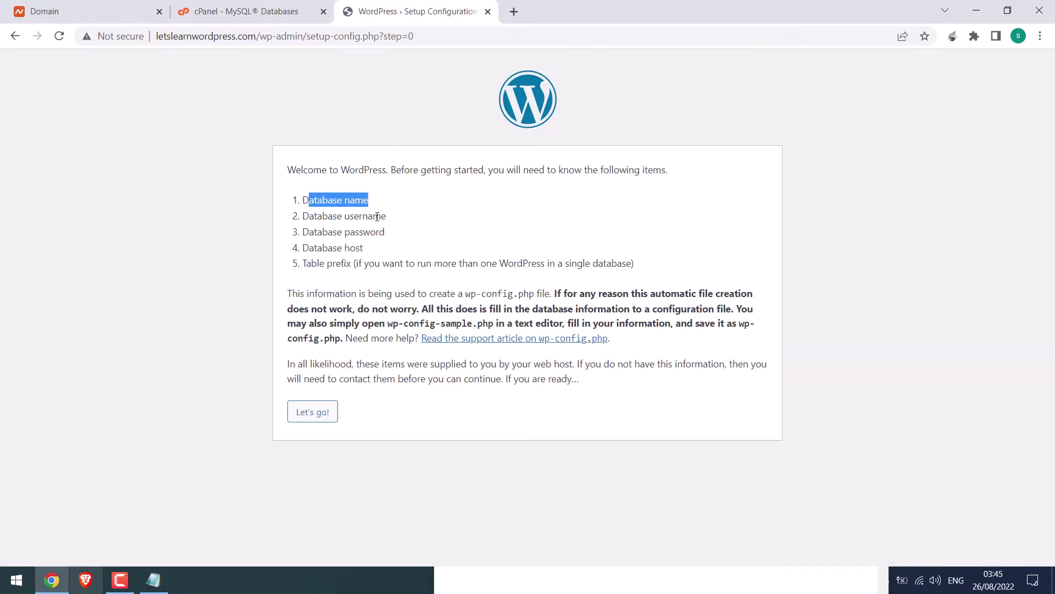
drag(304, 219, 394, 215)
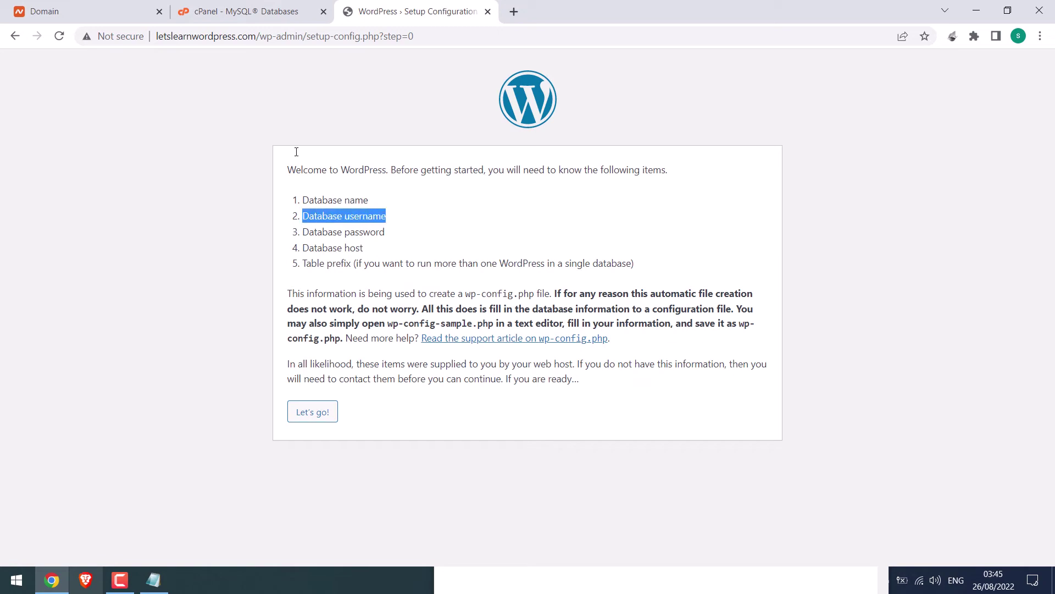
click(242, 5)
Step: Create MySQL user letslearnwordpress using a copied, very strong generated password
click(532, 264)
scroll(1030, 302, down, 15)
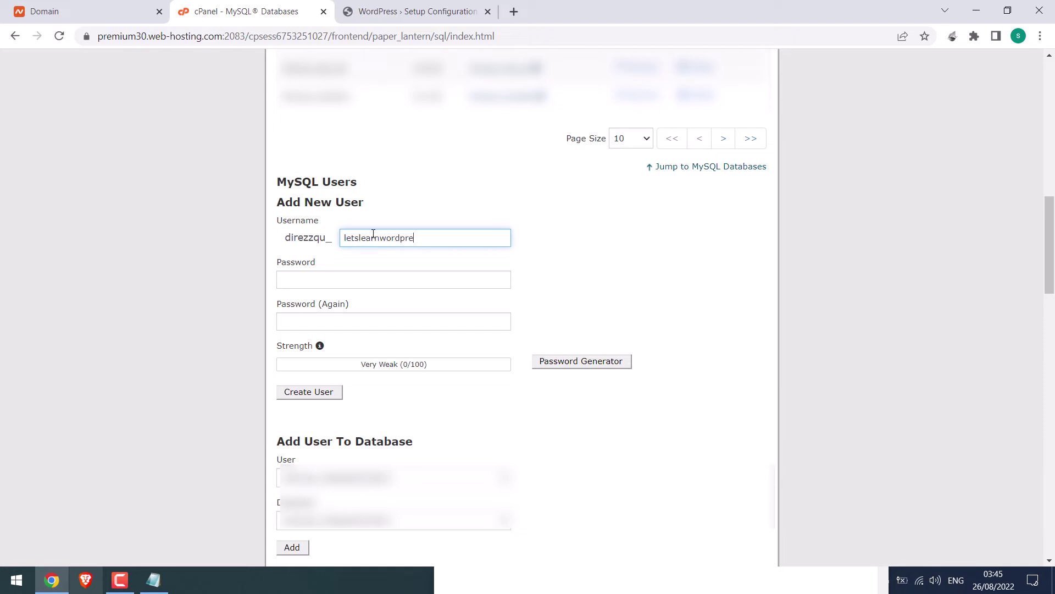
text(ss)
click(580, 364)
triple_click(497, 263)
key(ctrl+c)
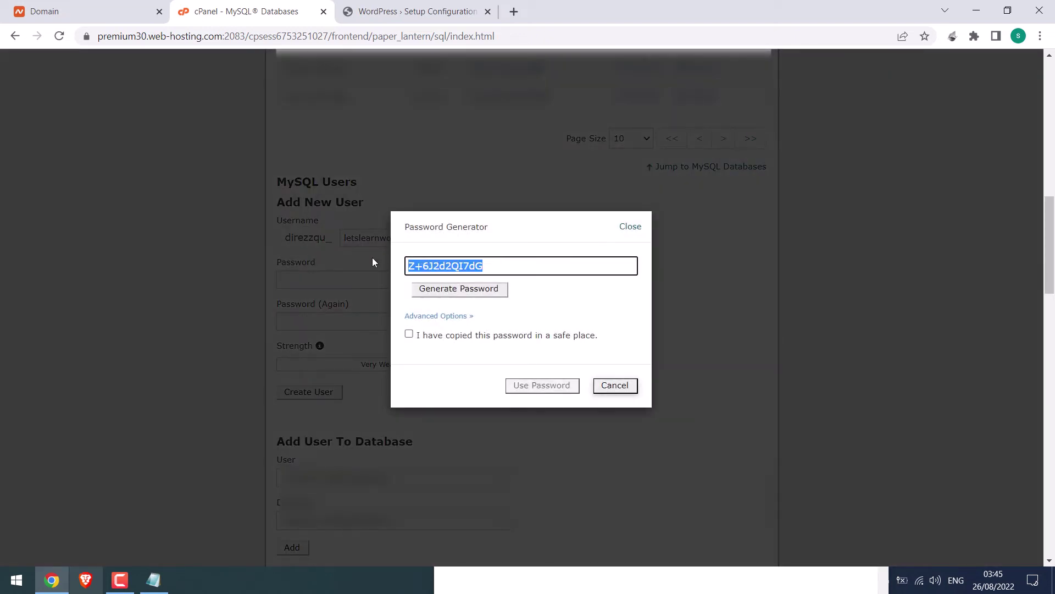
click(413, 335)
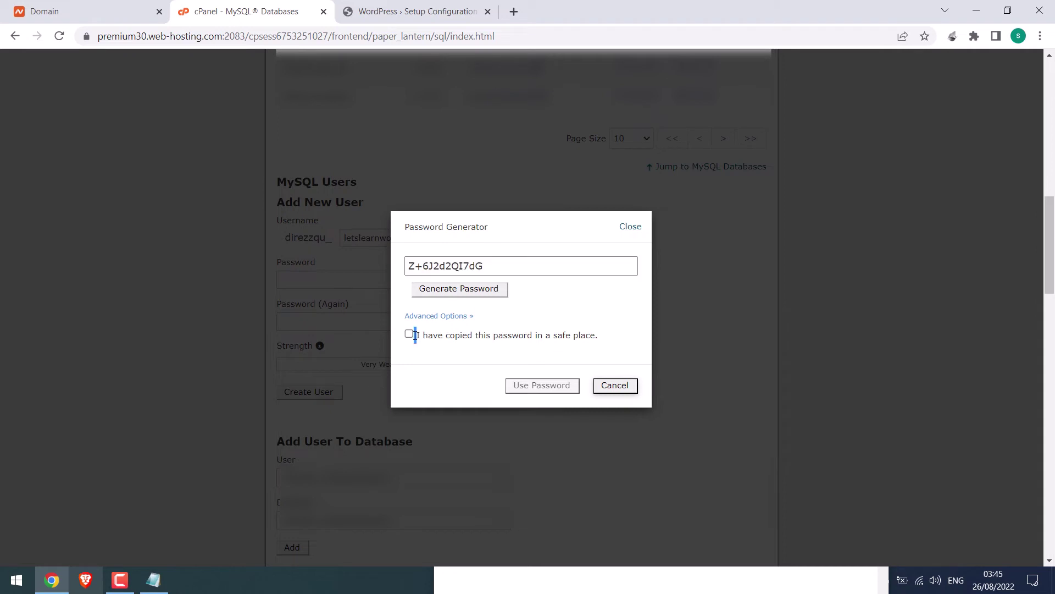
click(524, 386)
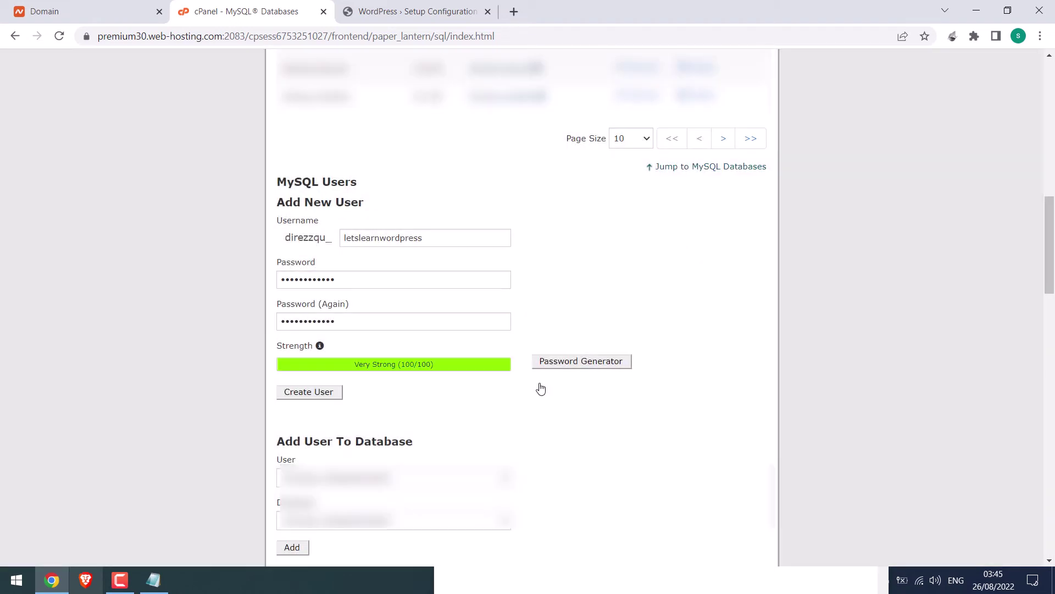
click(327, 400)
Step: Paste the generated password onto a new line of the Notepad note
click(161, 582)
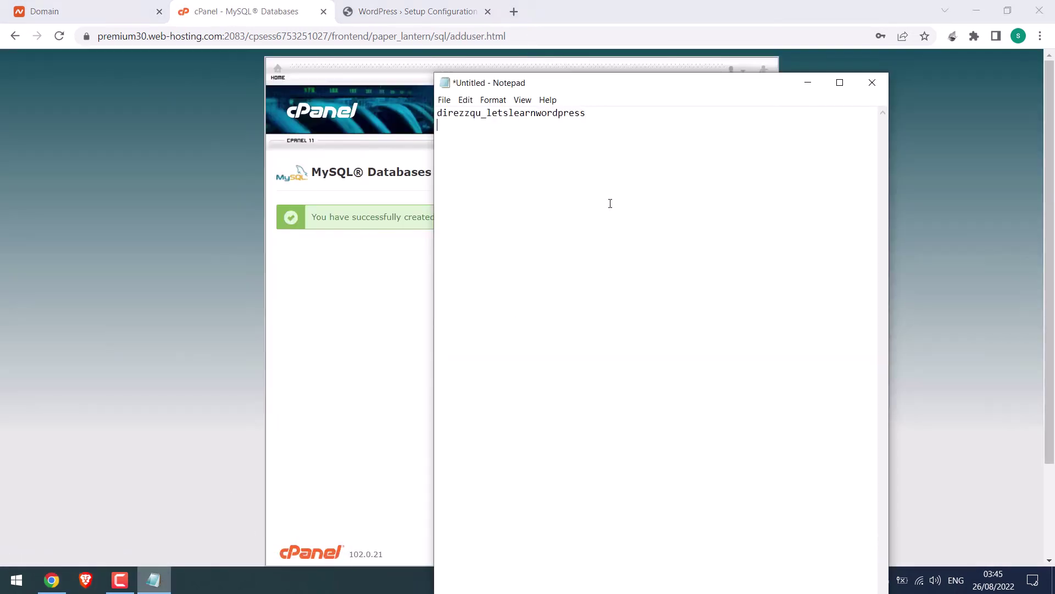
key(Return)
key(Return)
key(ctrl+v)
Step: Copy the prefixed letslearnwordpress username into the Notepad note
click(416, 298)
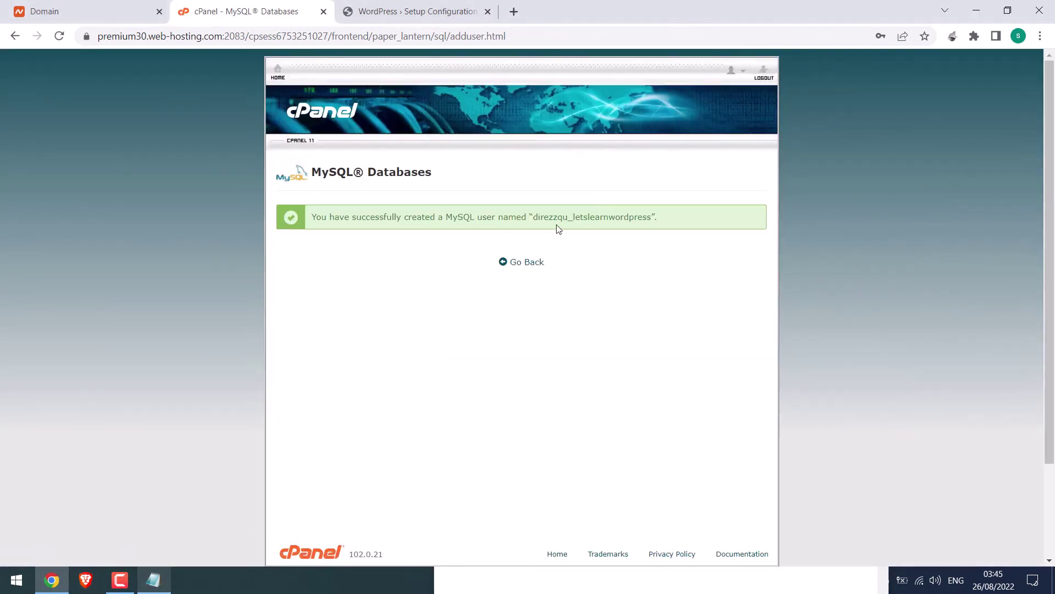
drag(539, 215, 652, 214)
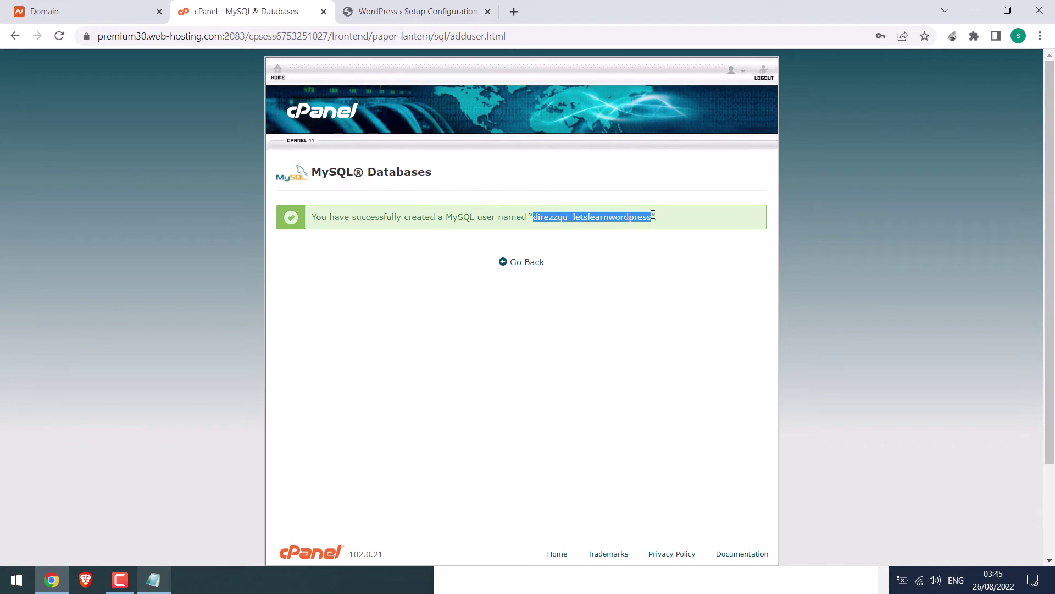
click(153, 580)
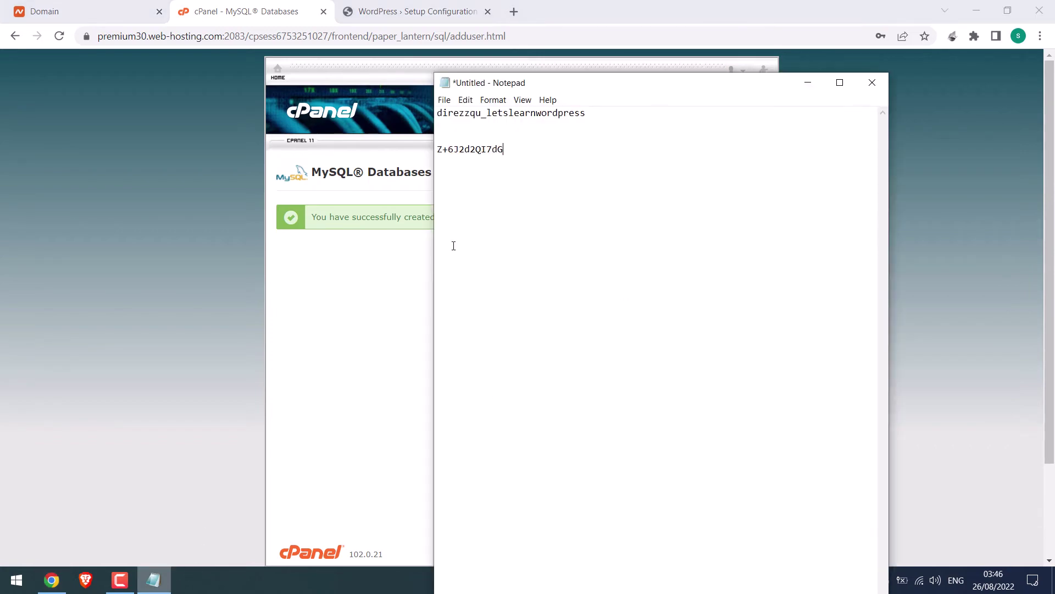
click(469, 130)
text(direzzqu_letslearnwordpress")
Step: Review WordPress's database password, host and table prefix requirements, then the new cPanel username
click(415, 11)
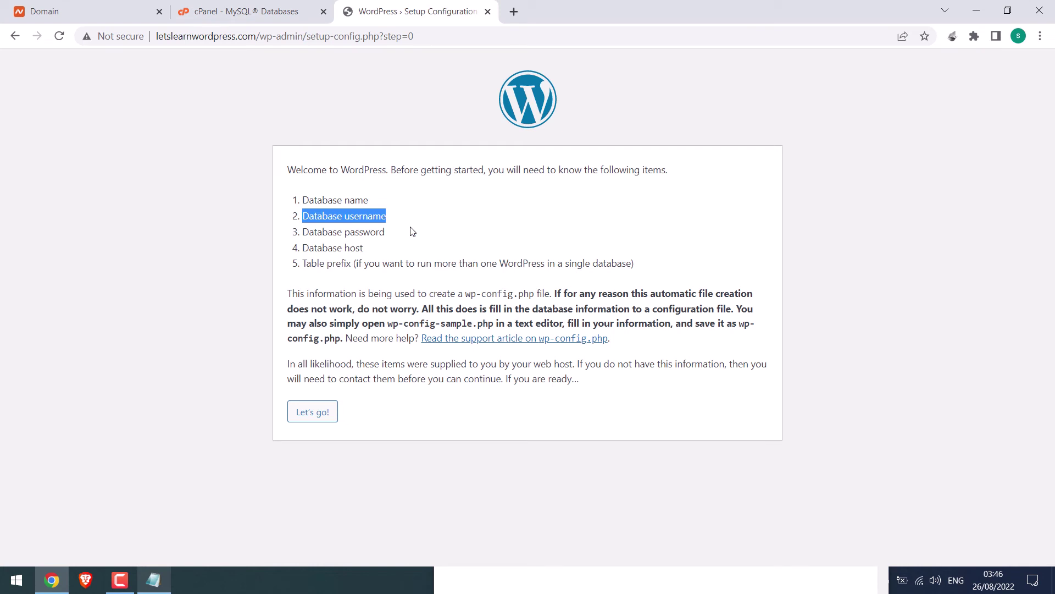
drag(303, 232, 391, 240)
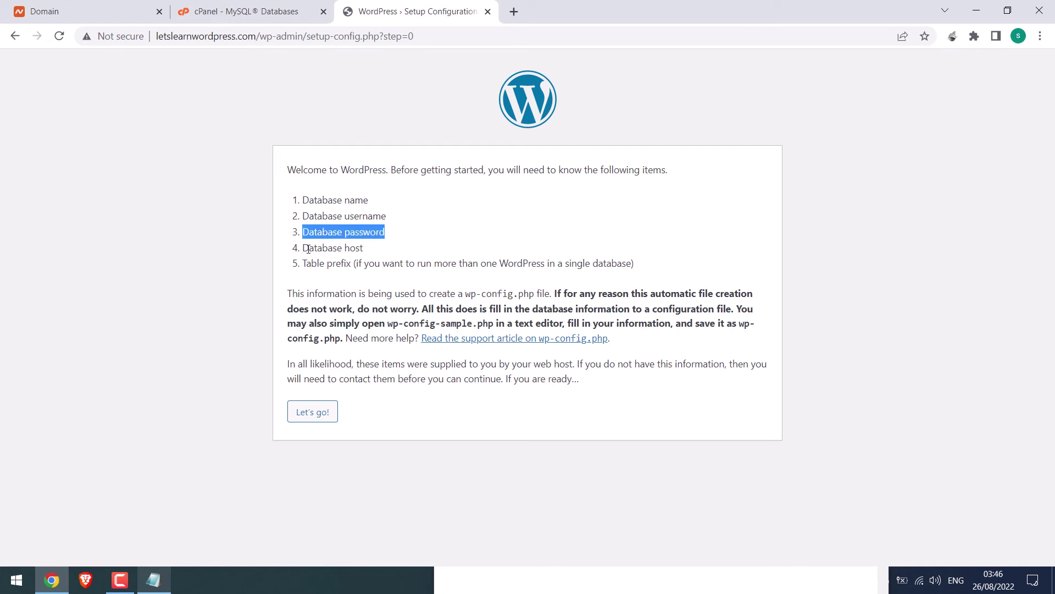
drag(304, 248, 367, 253)
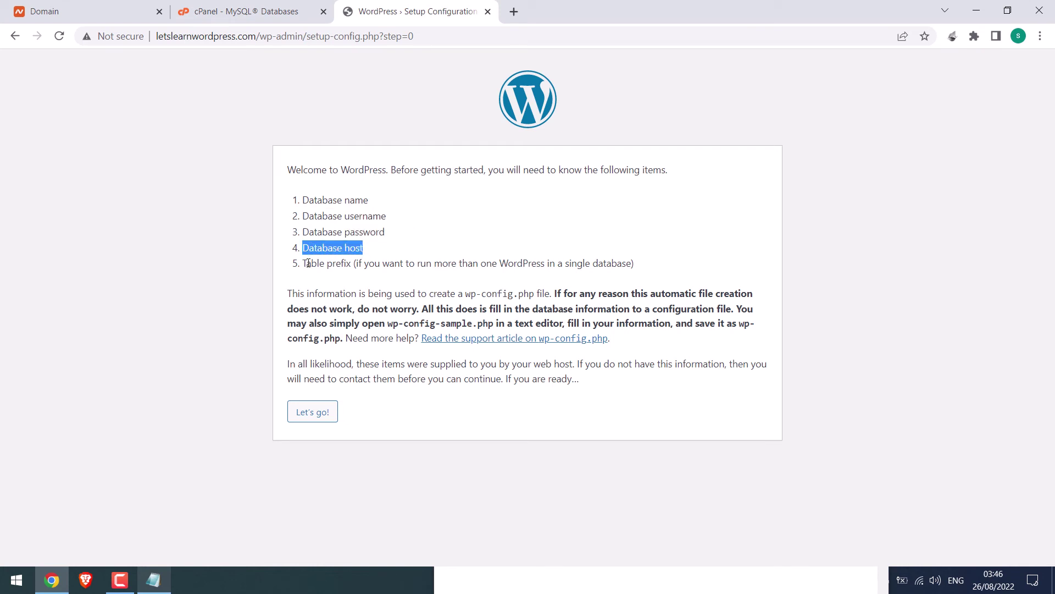
drag(303, 263, 350, 266)
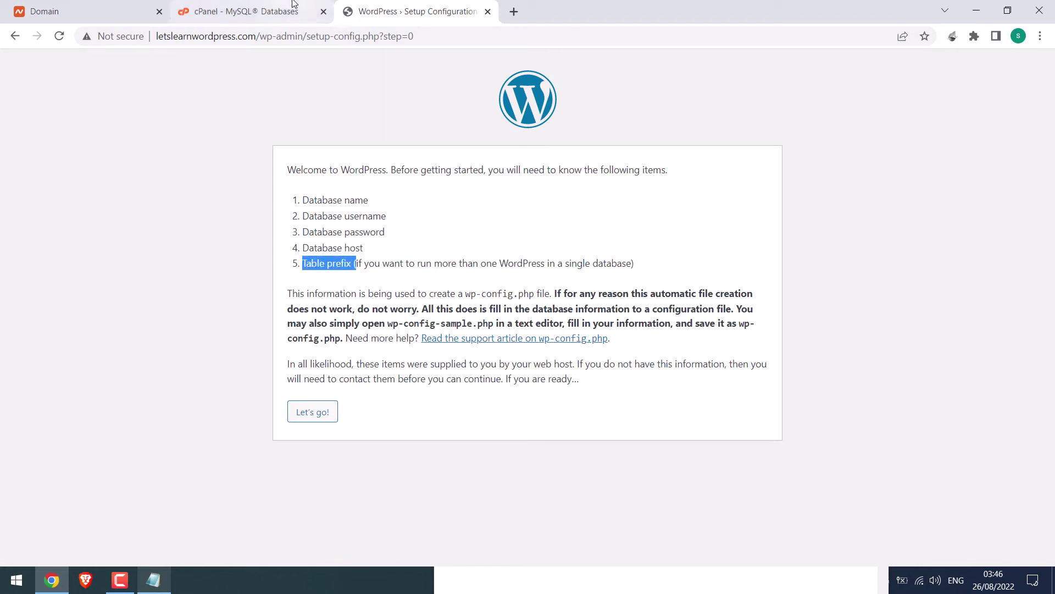
click(259, 11)
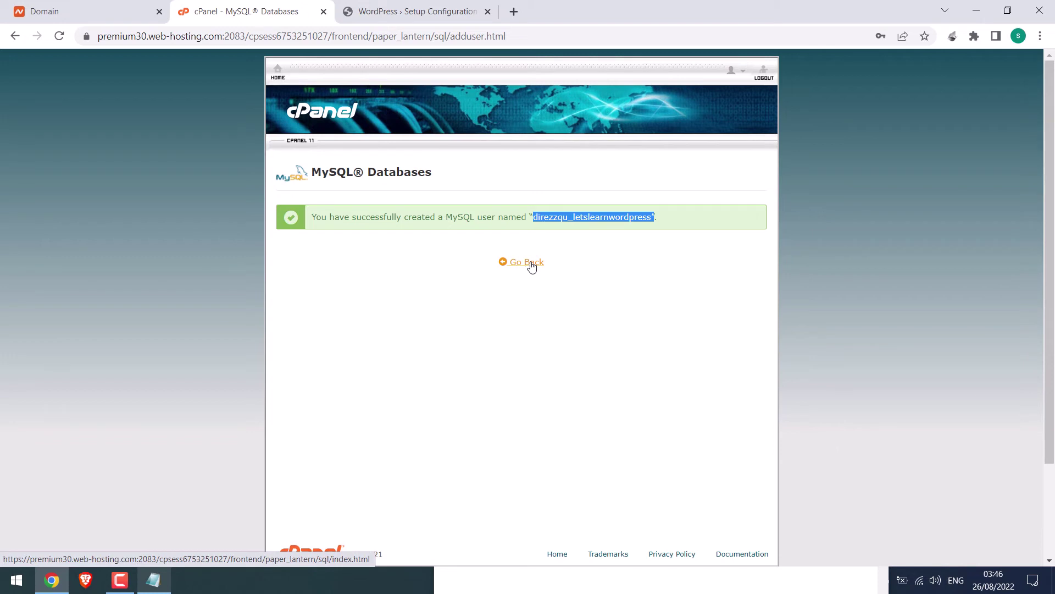
drag(533, 216, 651, 214)
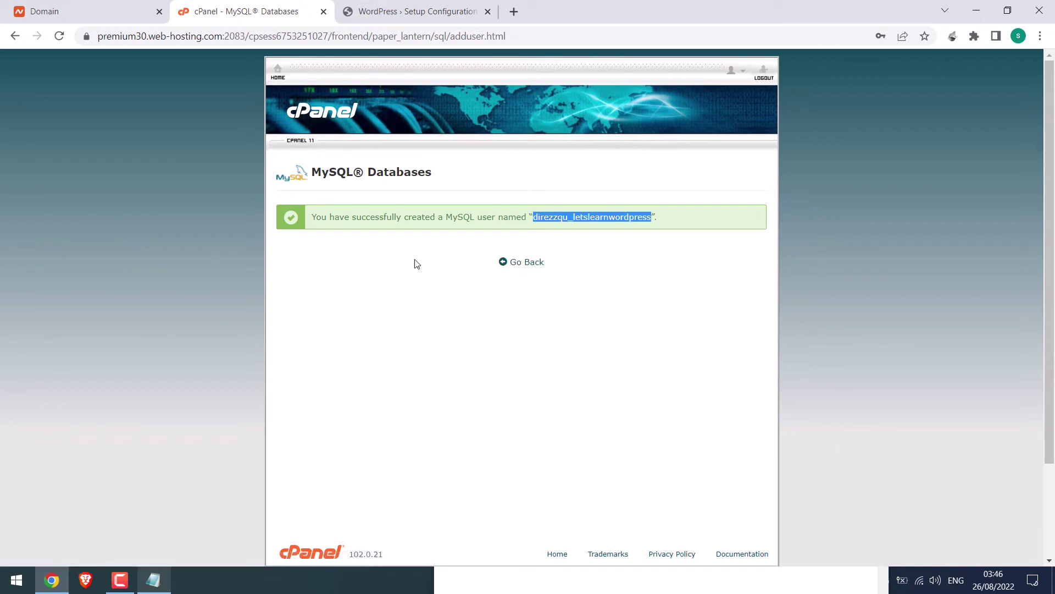
Step: Add letslearnwordpress user to the letslearnwordpress database with ALL PRIVILEGES saved
click(525, 264)
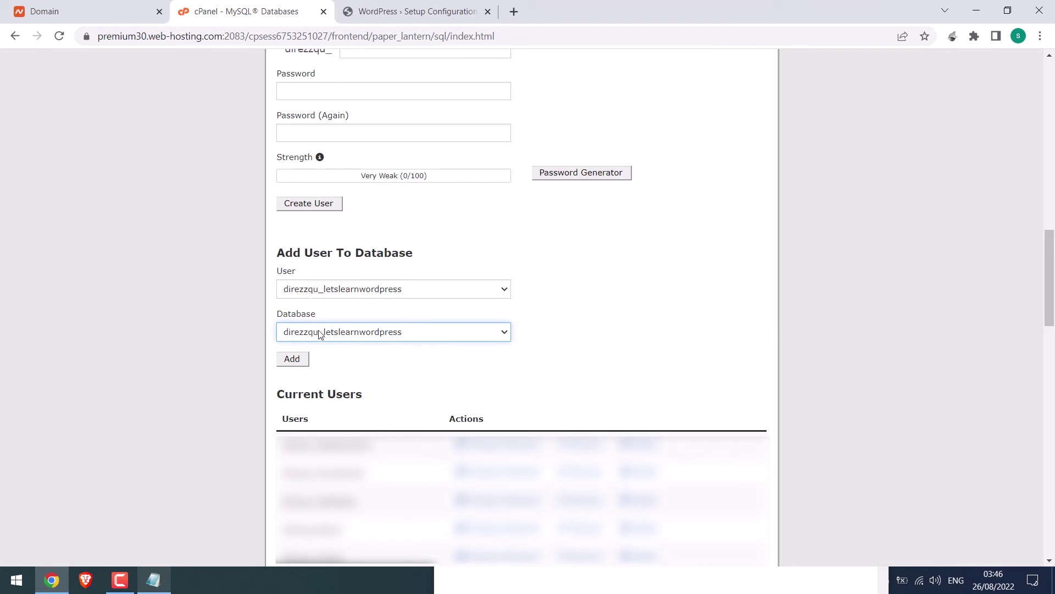
click(298, 361)
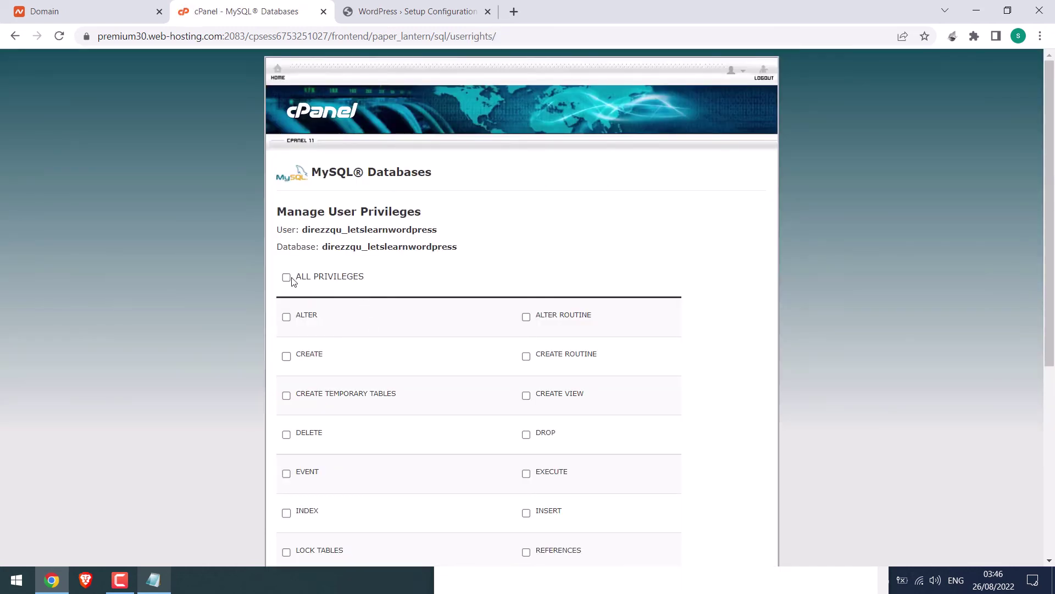
click(287, 278)
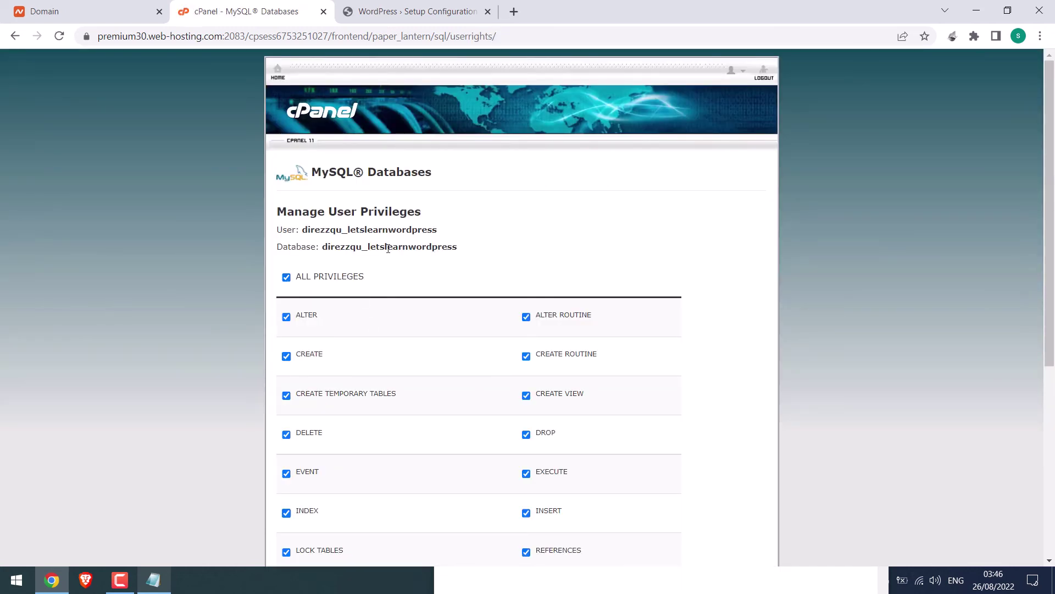
drag(282, 230, 427, 231)
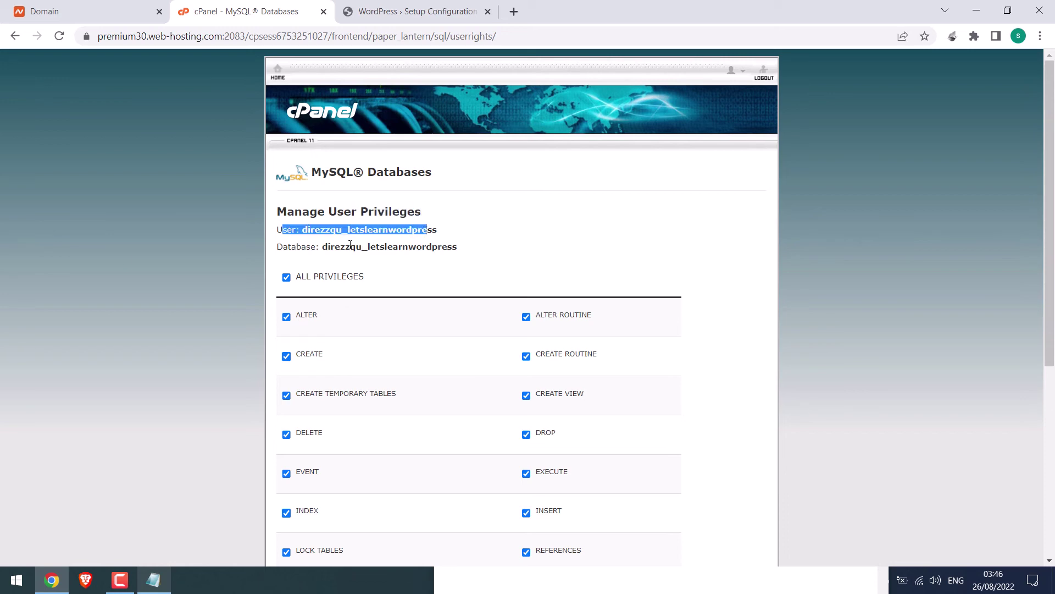
drag(350, 245, 431, 266)
triple_click(357, 310)
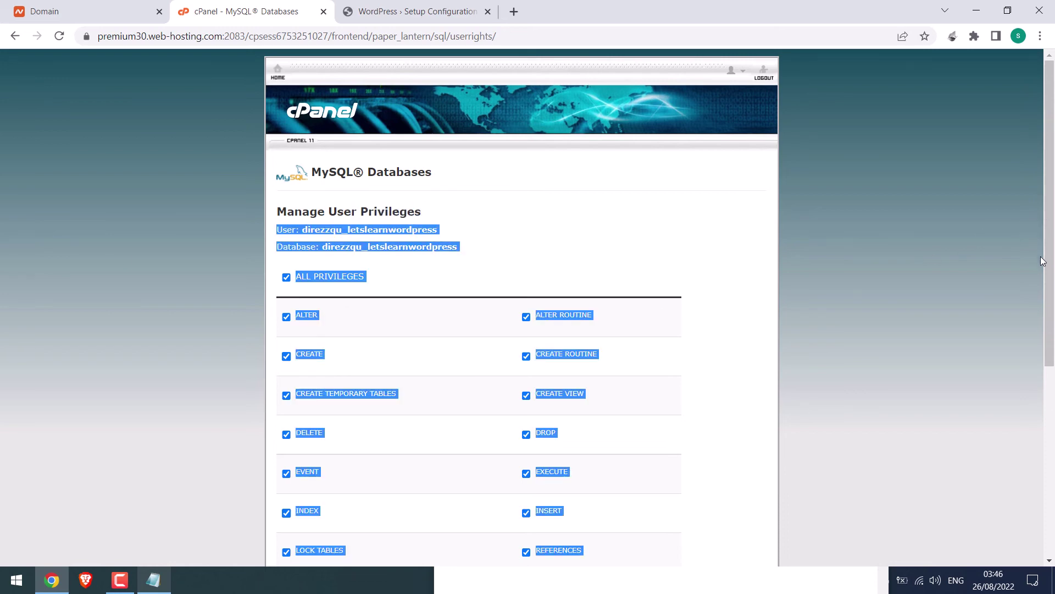
click(355, 309)
scroll(336, 298, down, 4)
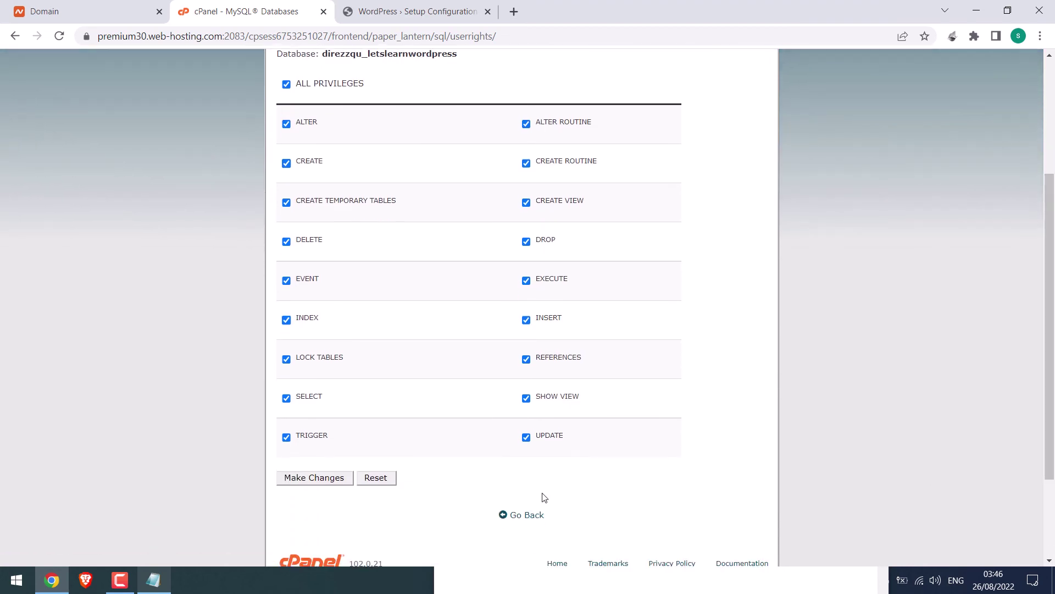
click(320, 478)
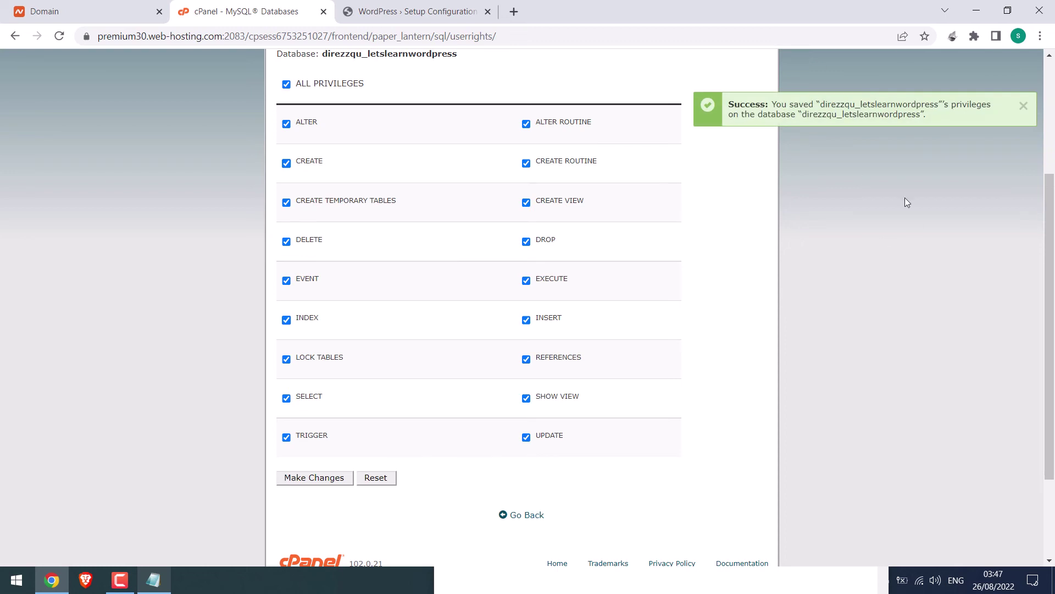
Step: Start WordPress database setup and paste in the database name and username
click(406, 10)
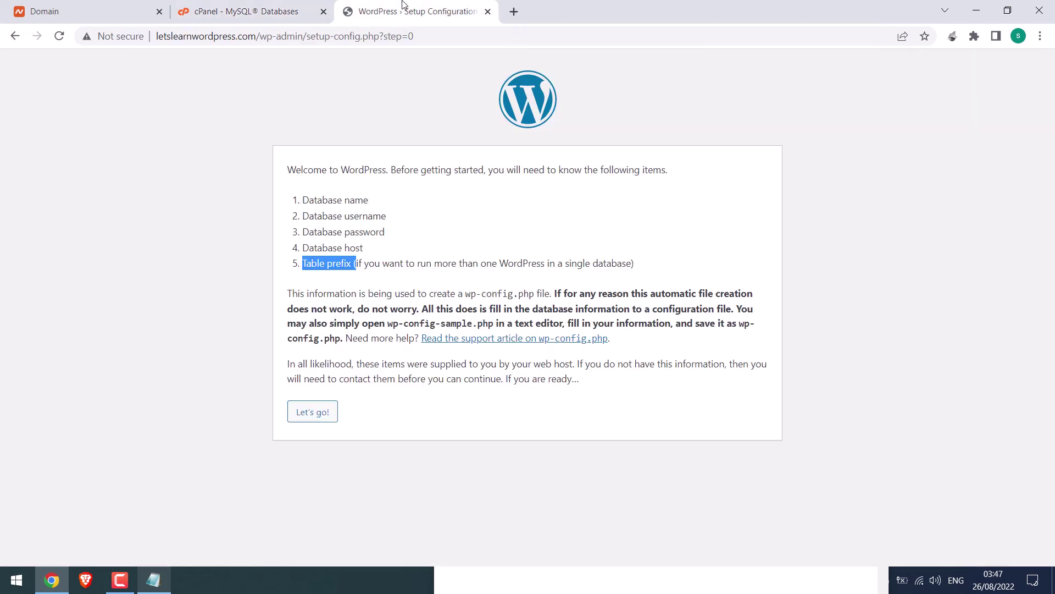
click(317, 412)
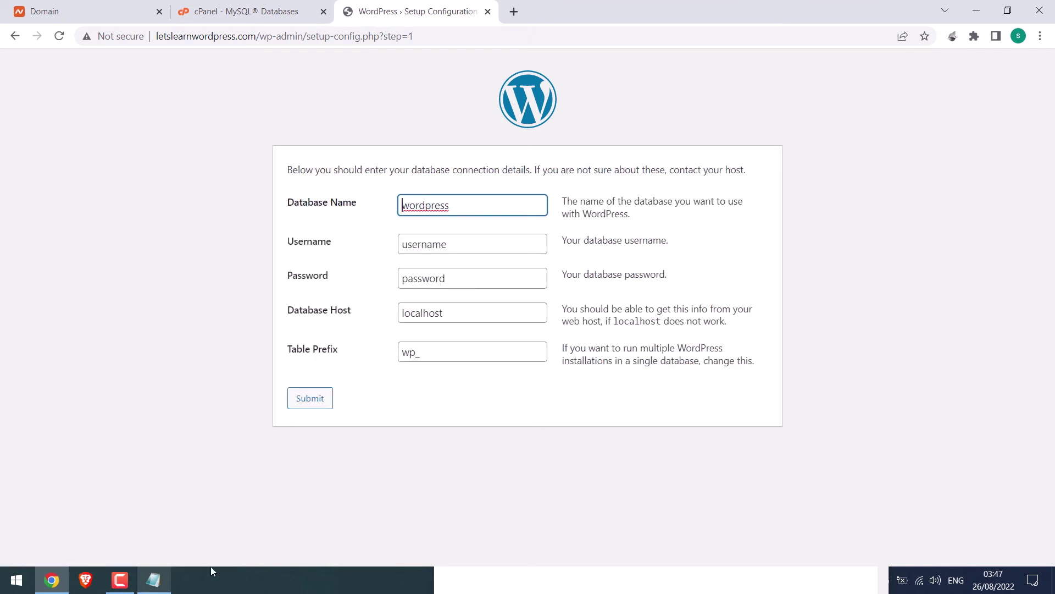
click(155, 580)
double_click(597, 112)
key(ctrl+c)
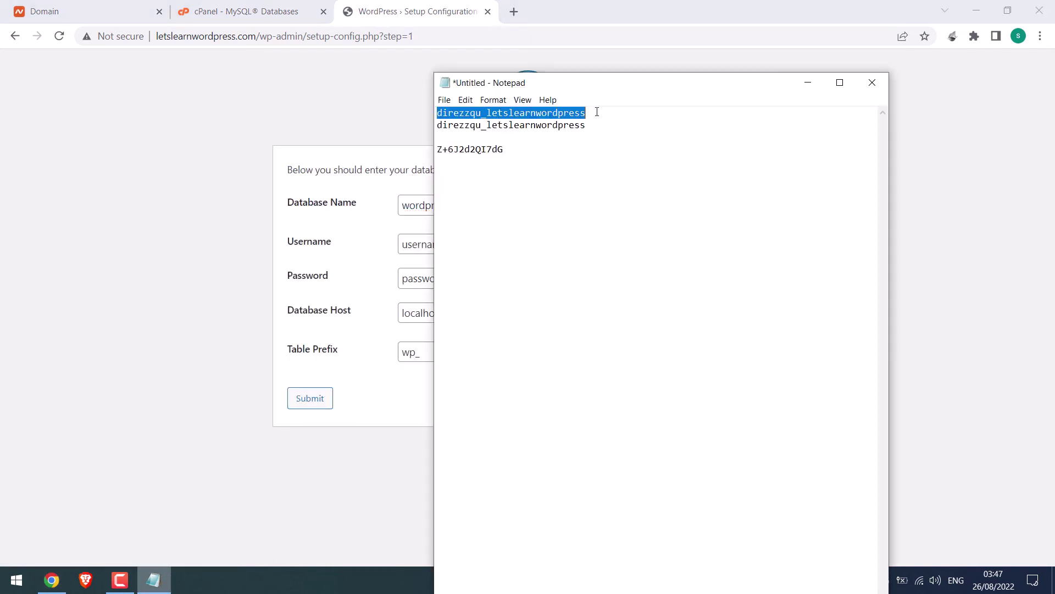
double_click(409, 201)
key(ctrl+v)
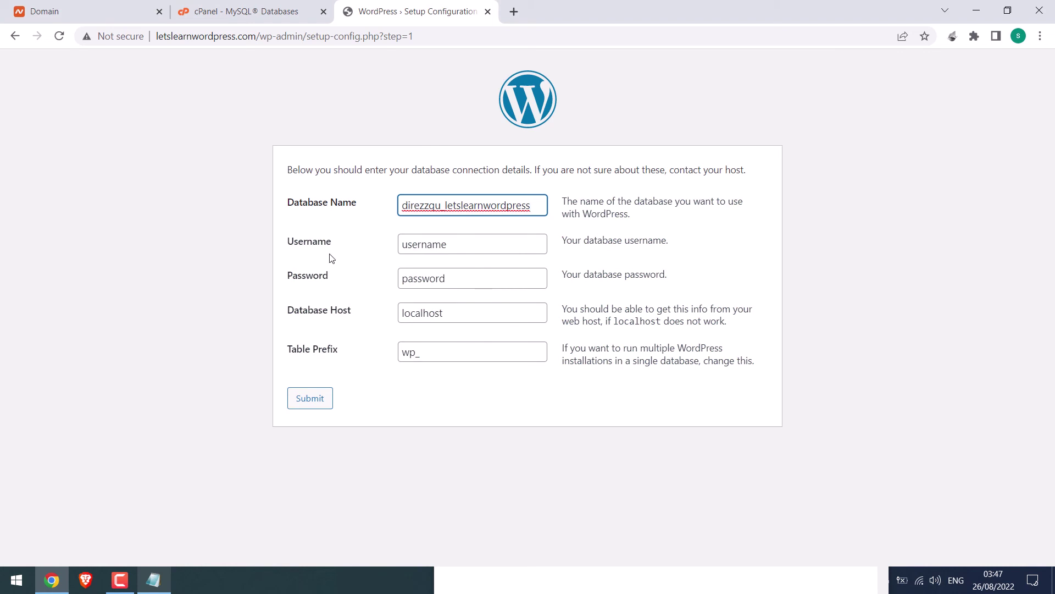
click(451, 247)
double_click(450, 247)
key(ctrl+v)
Step: Copy the database password from Notepad into the password field
click(448, 273)
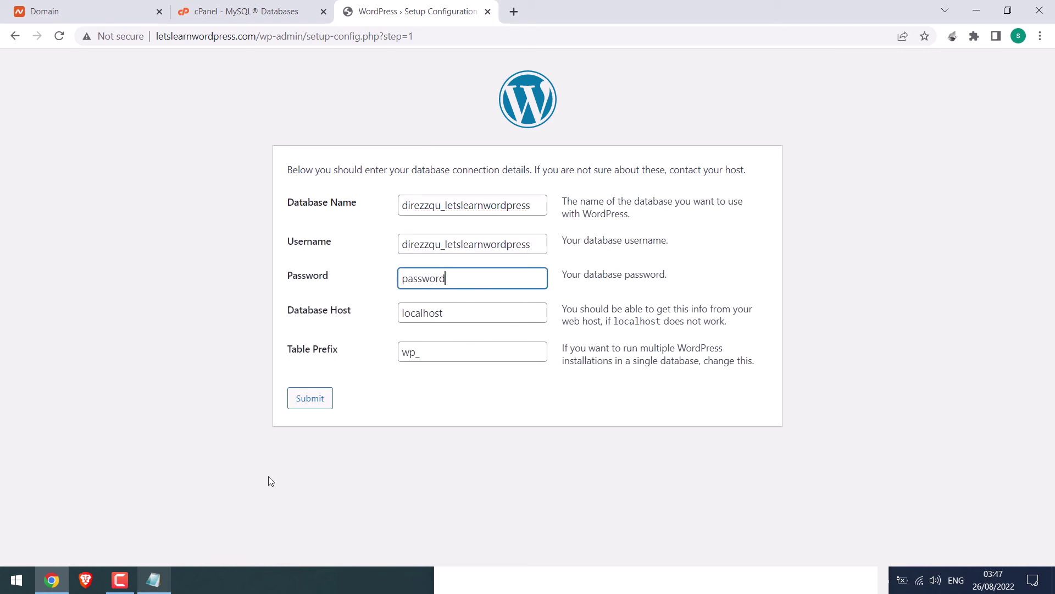
click(153, 580)
drag(505, 150, 435, 152)
key(ctrl+c)
double_click(423, 275)
key(ctrl+v)
Step: Keep the table prefix as wp_ and submit the connection details
drag(402, 352, 416, 352)
text(t)
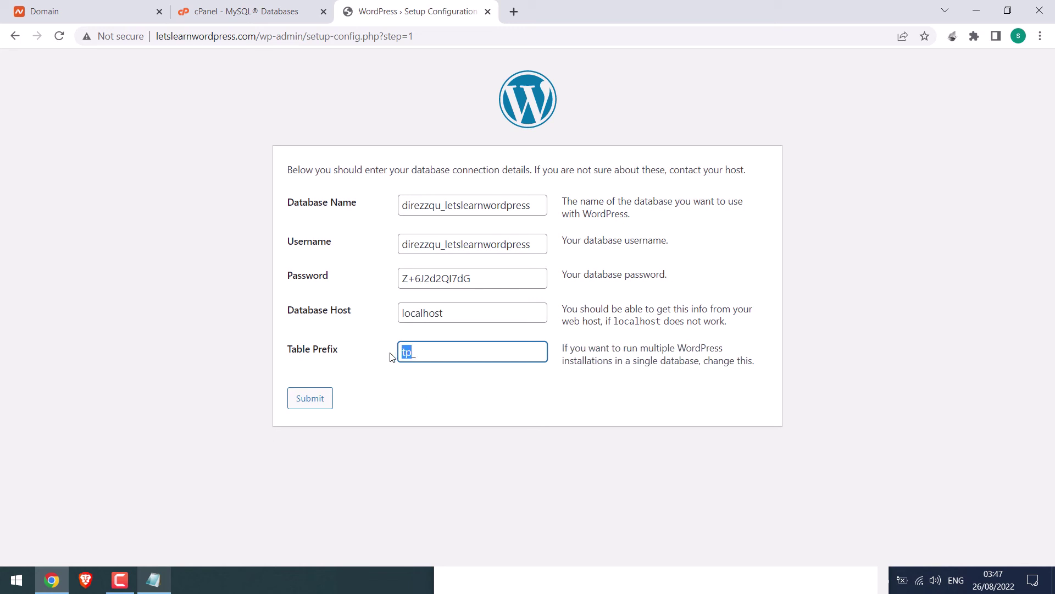
click(391, 358)
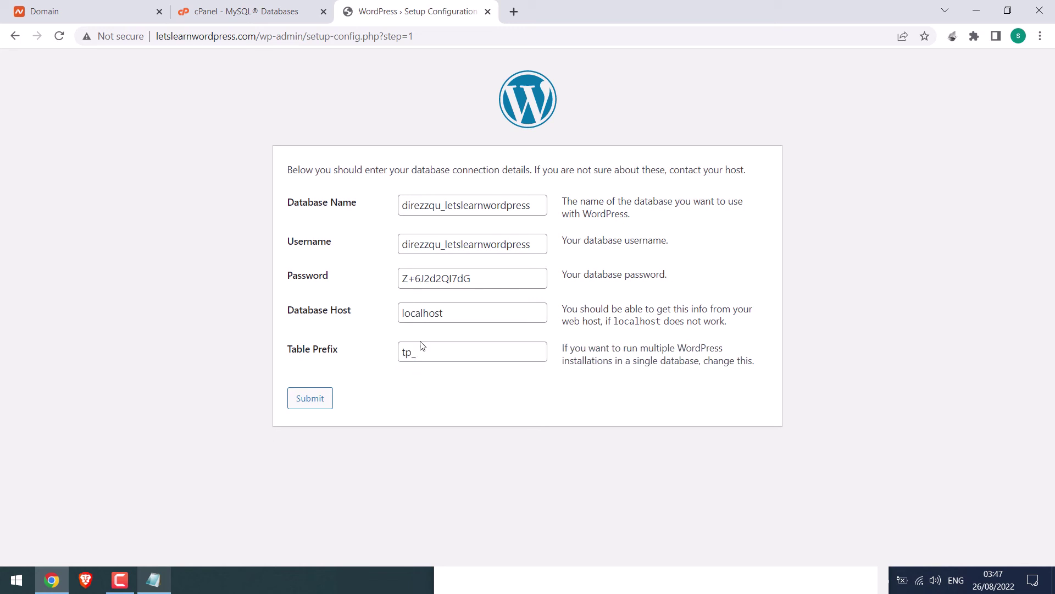
click(403, 352)
text(w)
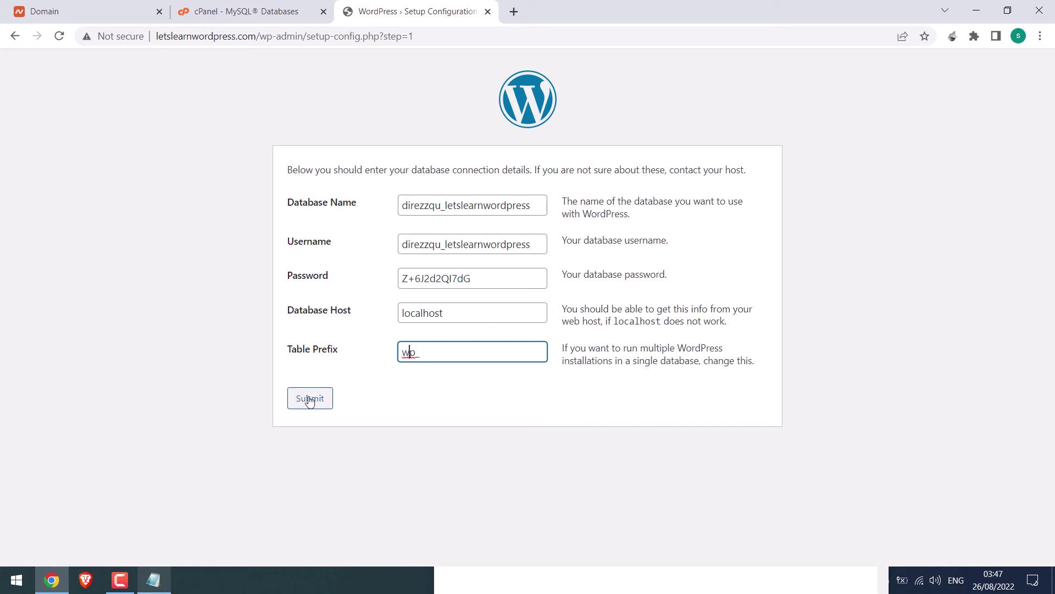
click(309, 400)
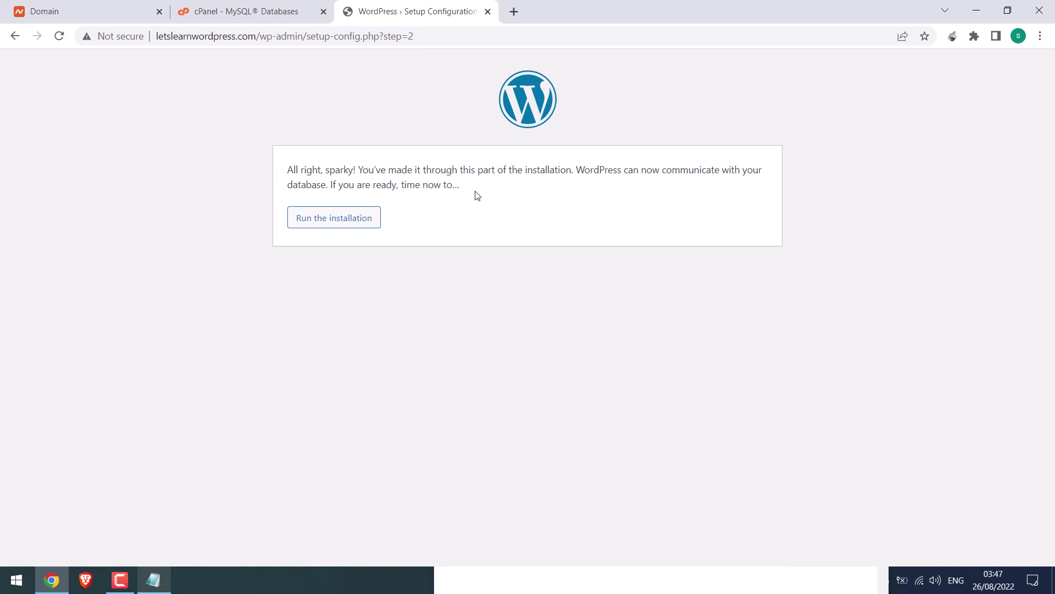
Step: Run the installation and enter the site title 'Lets Learn WordPress'
click(338, 221)
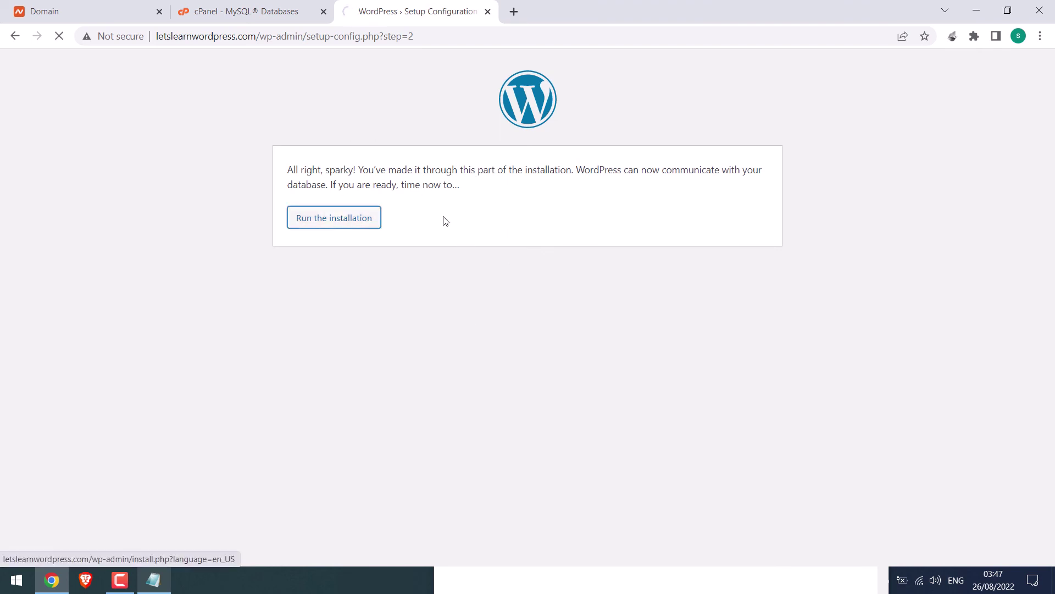
scroll(478, 289, down, 3)
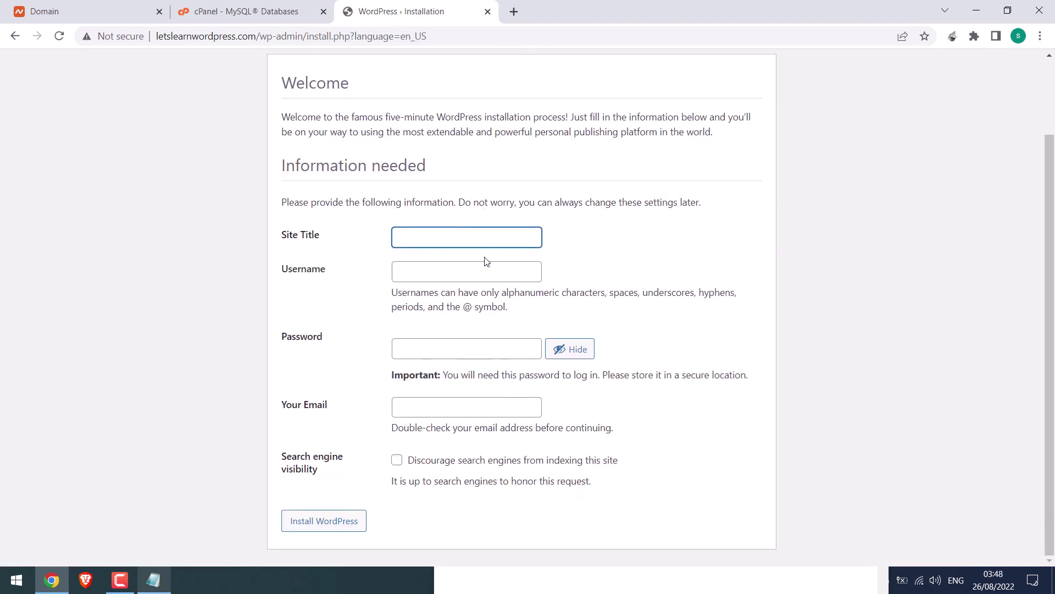
text(Lets Learn WordPre)
click(492, 230)
text(ss)
Step: Fill in the admin username, generated password and e-mail, then install WordPress
click(447, 271)
key(Tab)
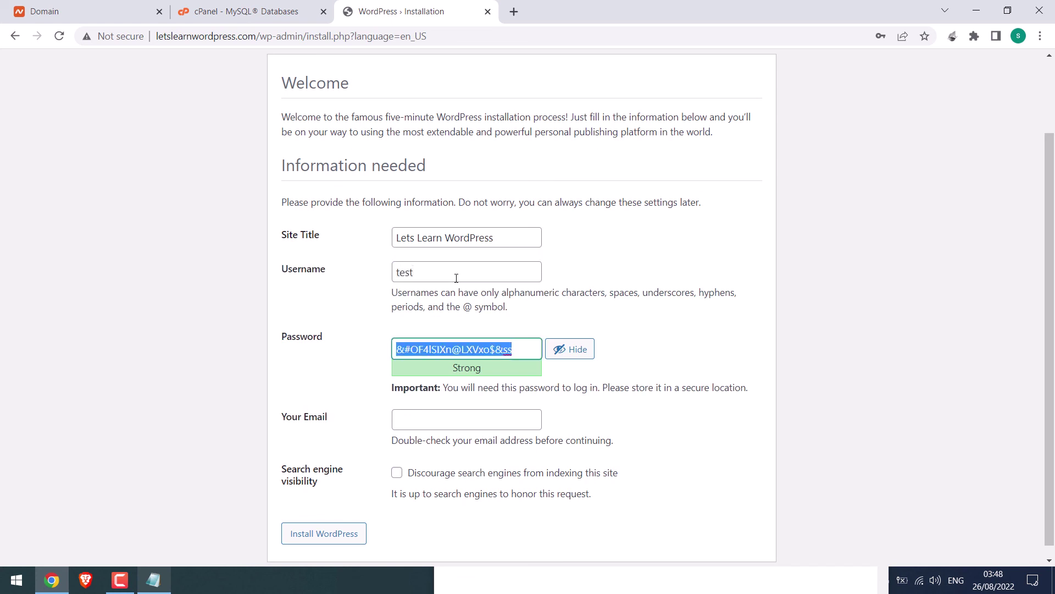
click(447, 416)
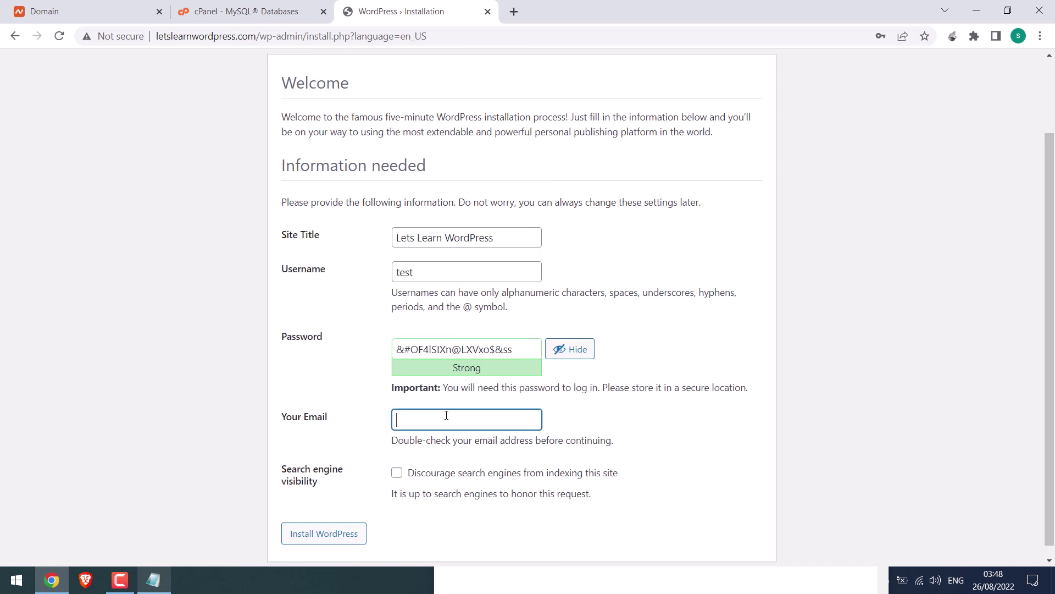
click(333, 538)
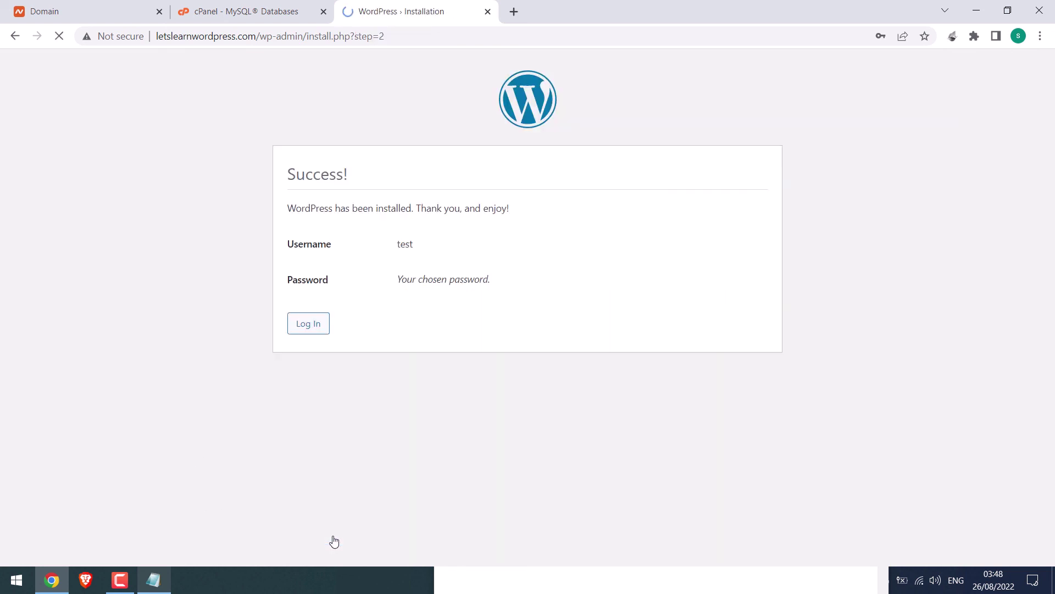
click(916, 237)
Step: Remove wp-login.php from the login URL to load the live letslearnwordpress.com homepage
click(309, 325)
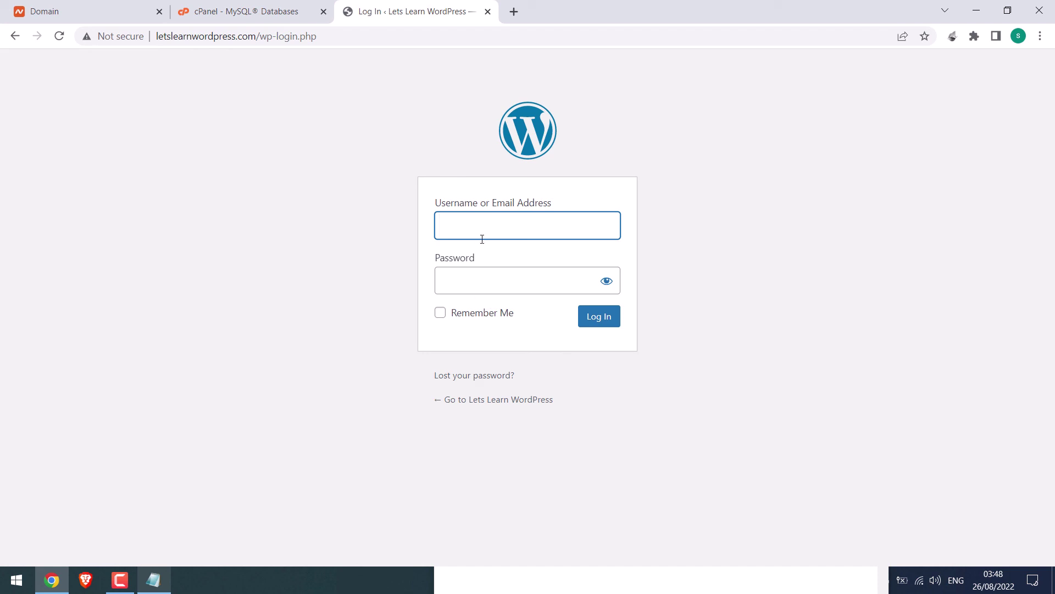
drag(263, 41, 405, 48)
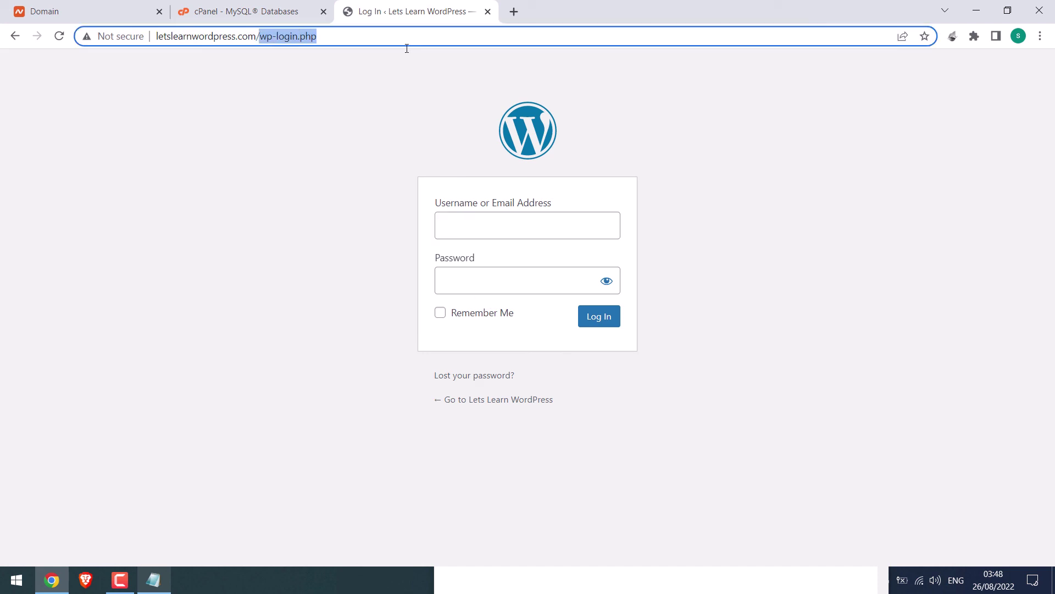
key(BackSpace)
key(Return)
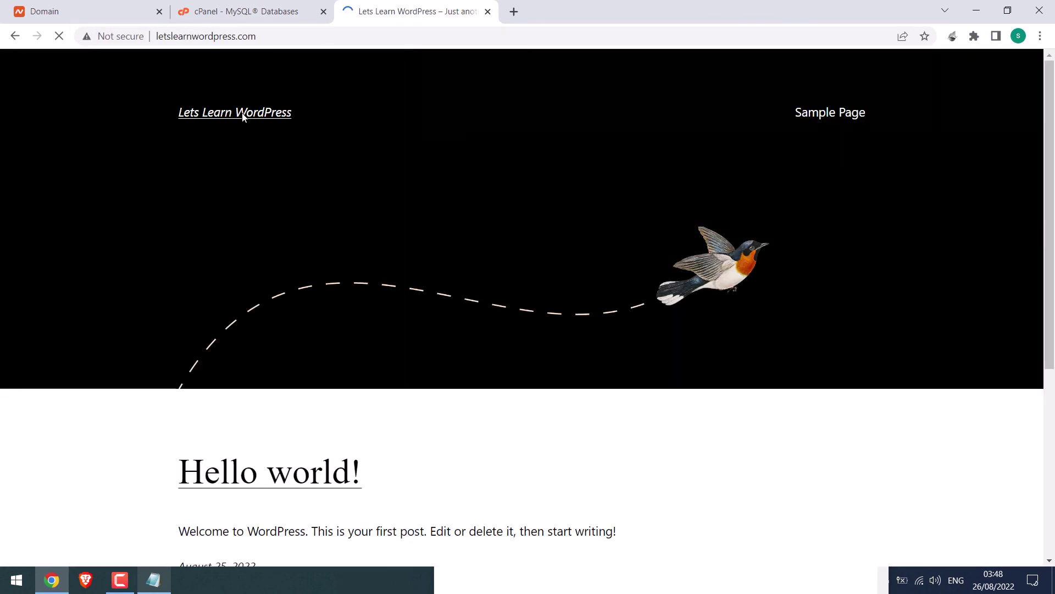
drag(1048, 85, 1051, 87)
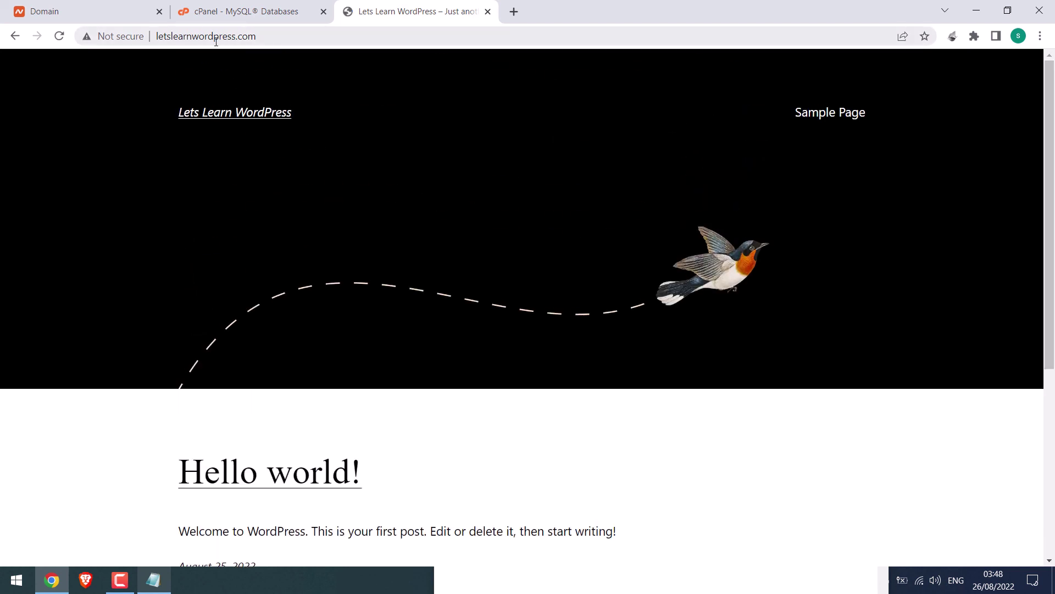